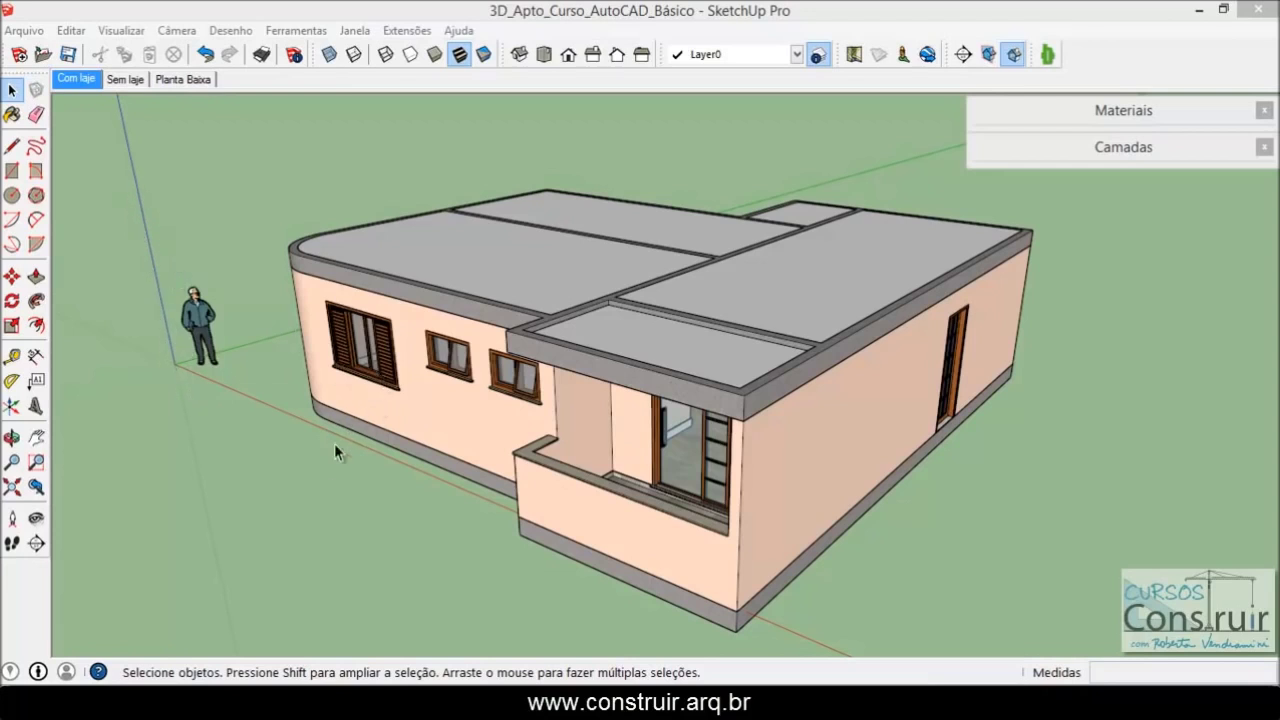
Orbit around the roofed house, then switch to the roofless 'Sem laje' scene.
scroll(620, 515, "down", 2)
mouse_move(740, 602)
middle_mouse_down()
mouse_move(775, 603)
mouse_move(755, 595)
middle_mouse_up()
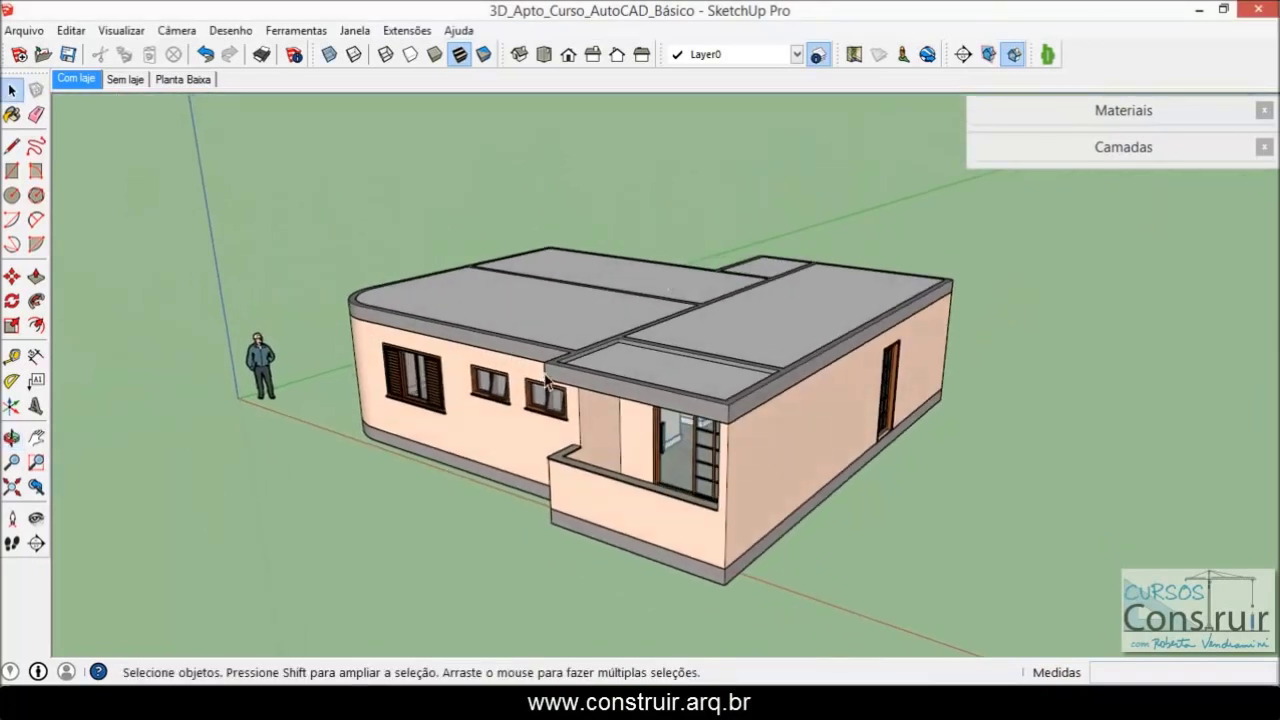
left_click(124, 78)
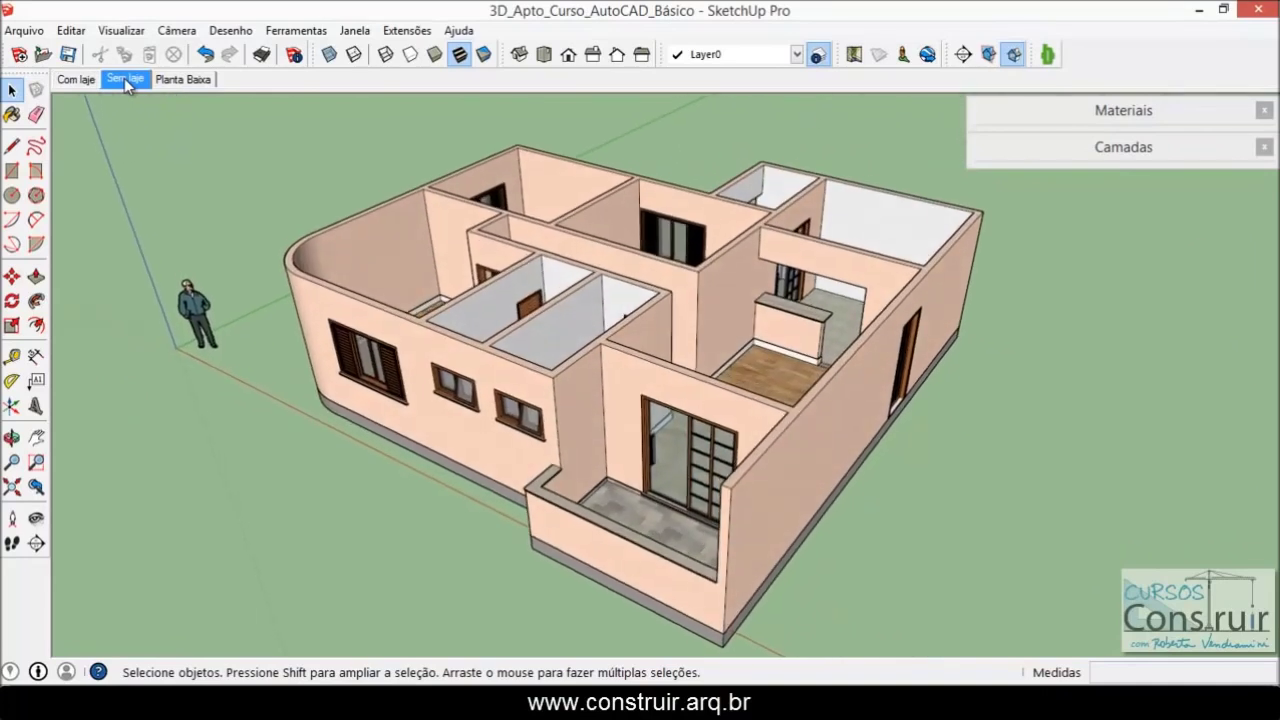
Zoom and orbit into the bedroom and bathrooms, then show the 'Planta Baixa' floor-plan scene.
mouse_move(704, 260)
middle_mouse_down()
mouse_move(707, 337)
mouse_move(677, 457)
middle_mouse_up()
scroll(363, 245, "up", 3)
scroll(363, 245, "up", 2)
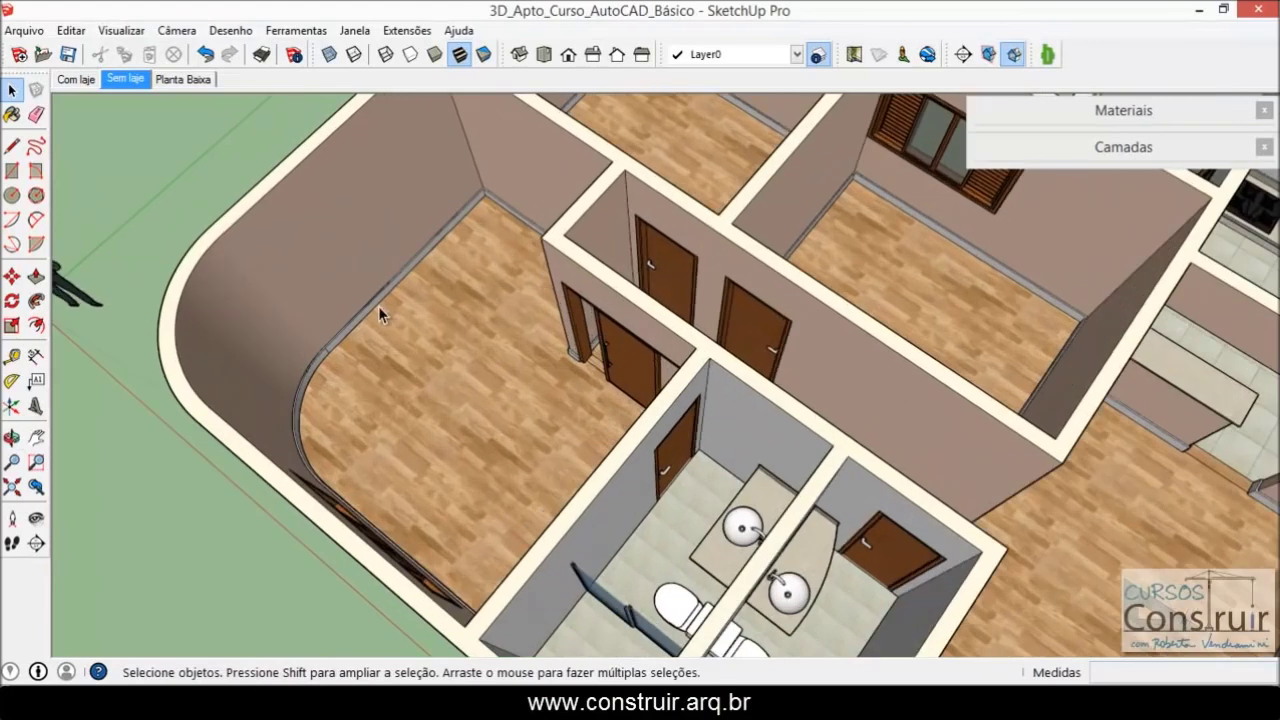
middle_click_drag(378, 306, 432, 316)
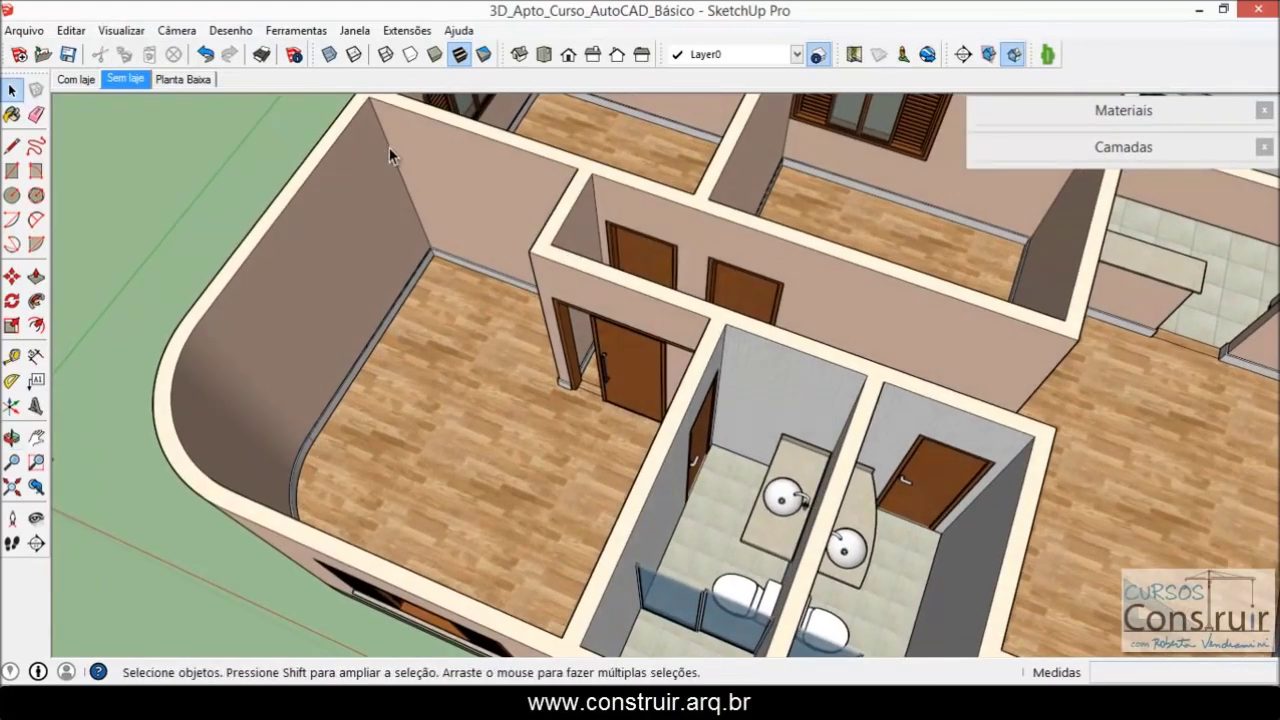
middle_click_drag(557, 451, 541, 393)
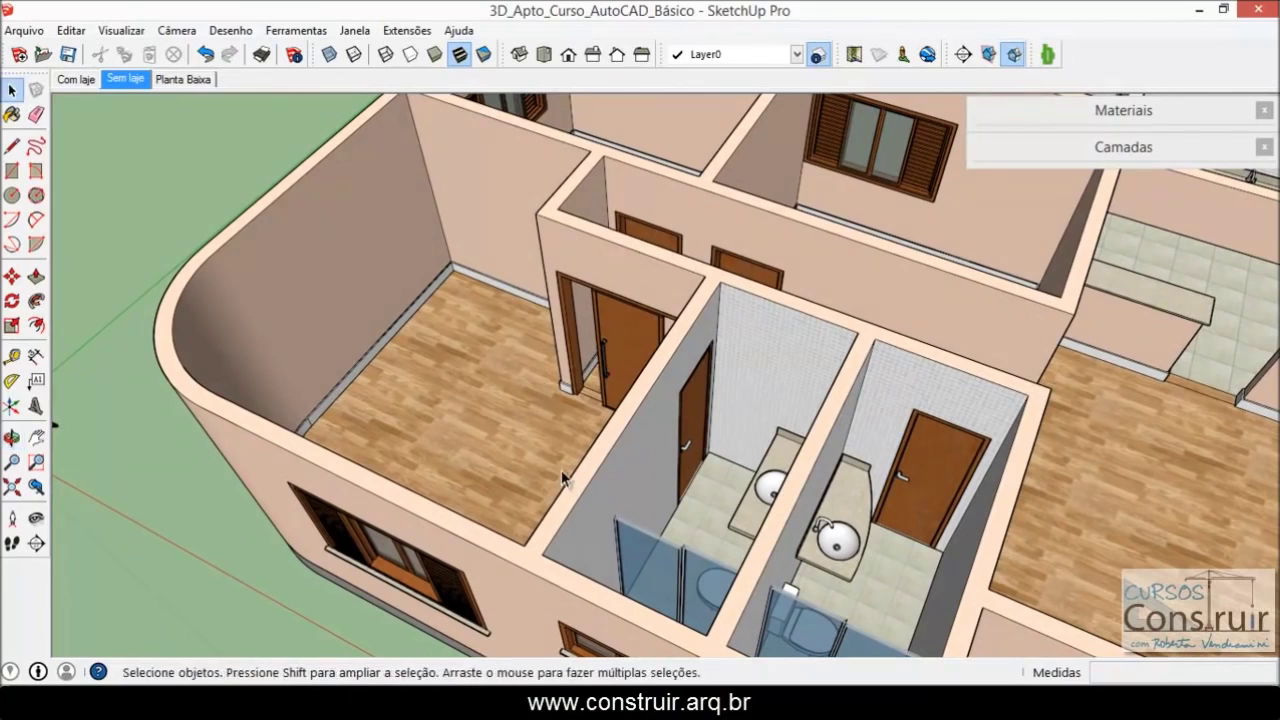
left_click(178, 82)
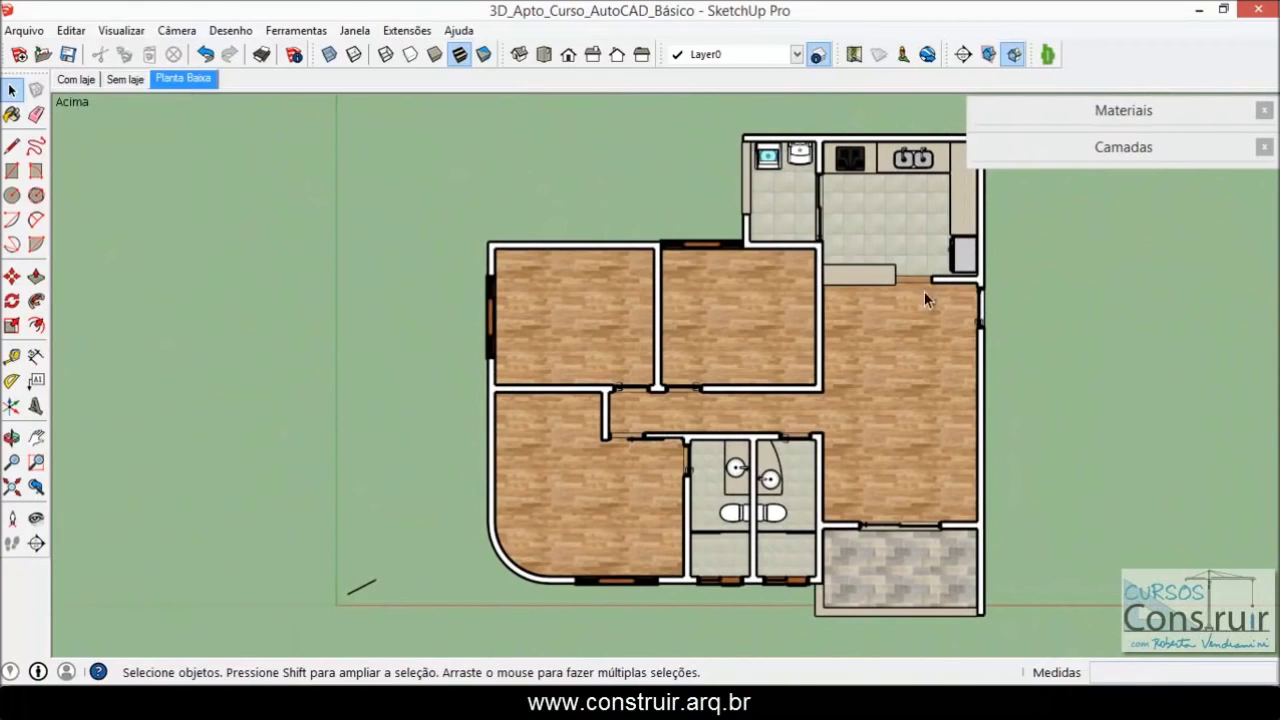
Tilt the floor-plan view slightly with Orbit, then return to the Select tool.
key("o")
left_click_drag(1088, 403, 1082, 407)
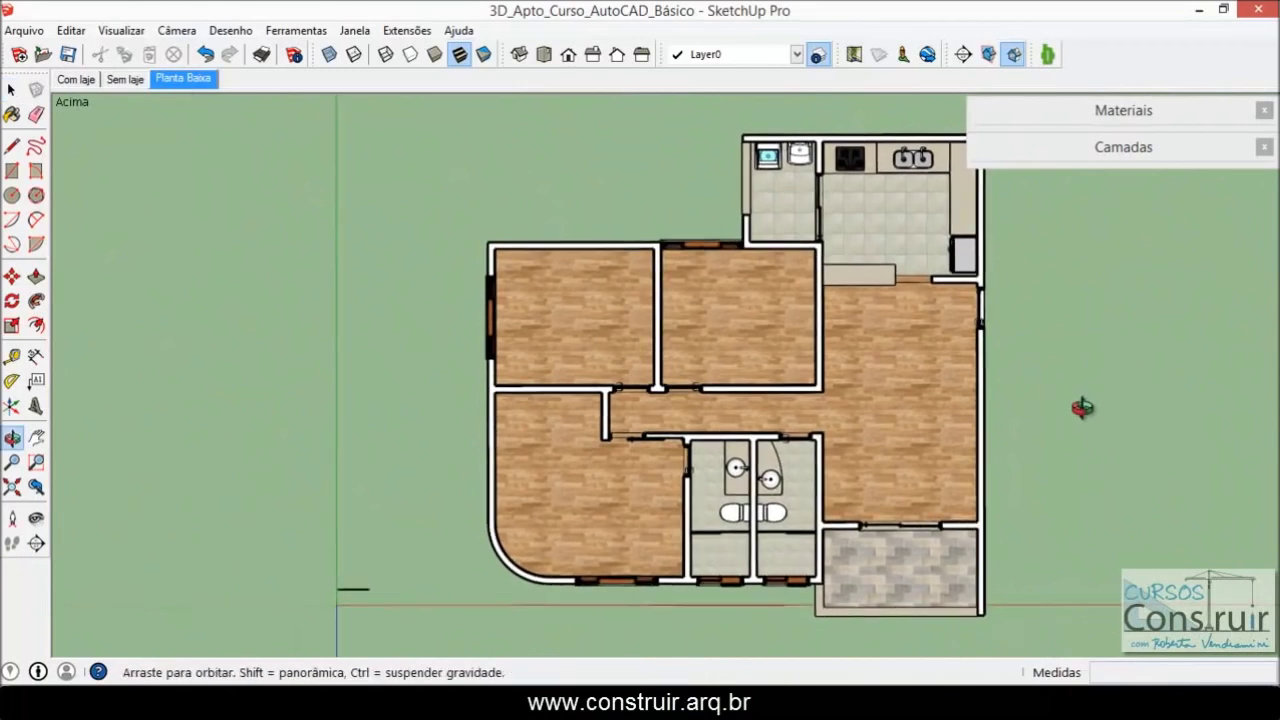
key("space")
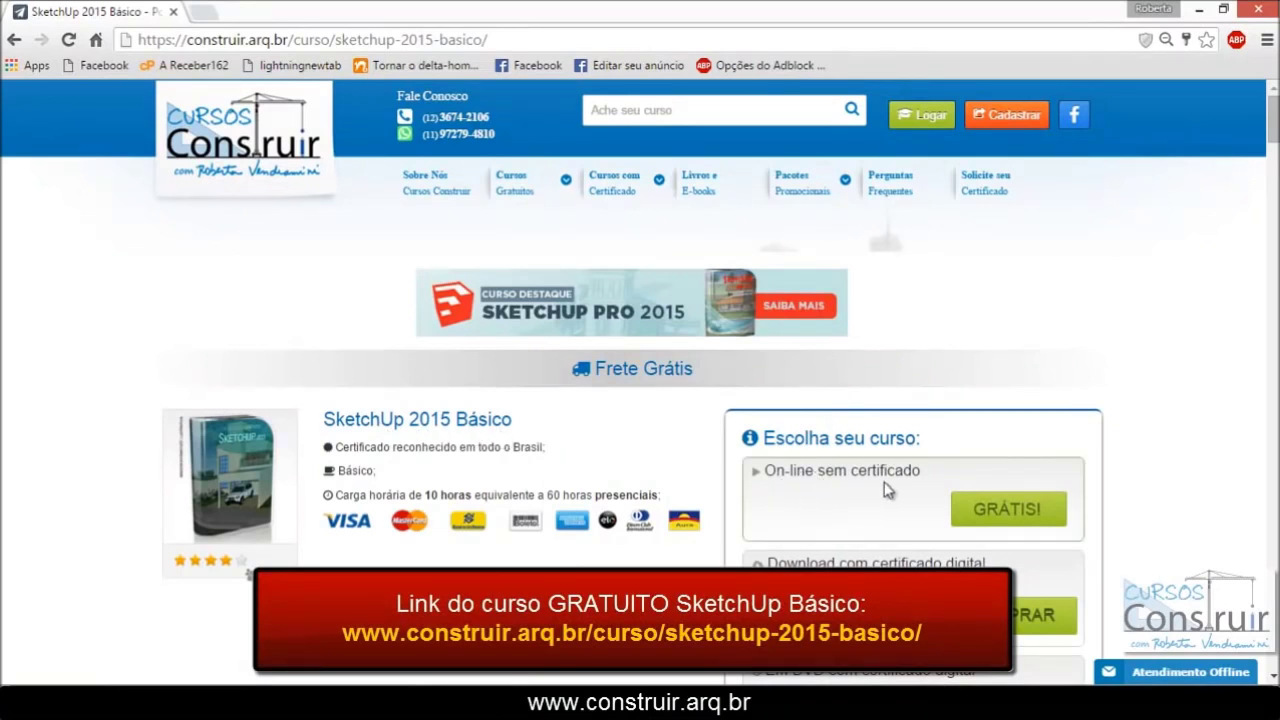
Jump to the Aulas section, expand the 'Sketchup 2015 Básico' lessons and scroll through them.
left_click(1006, 516)
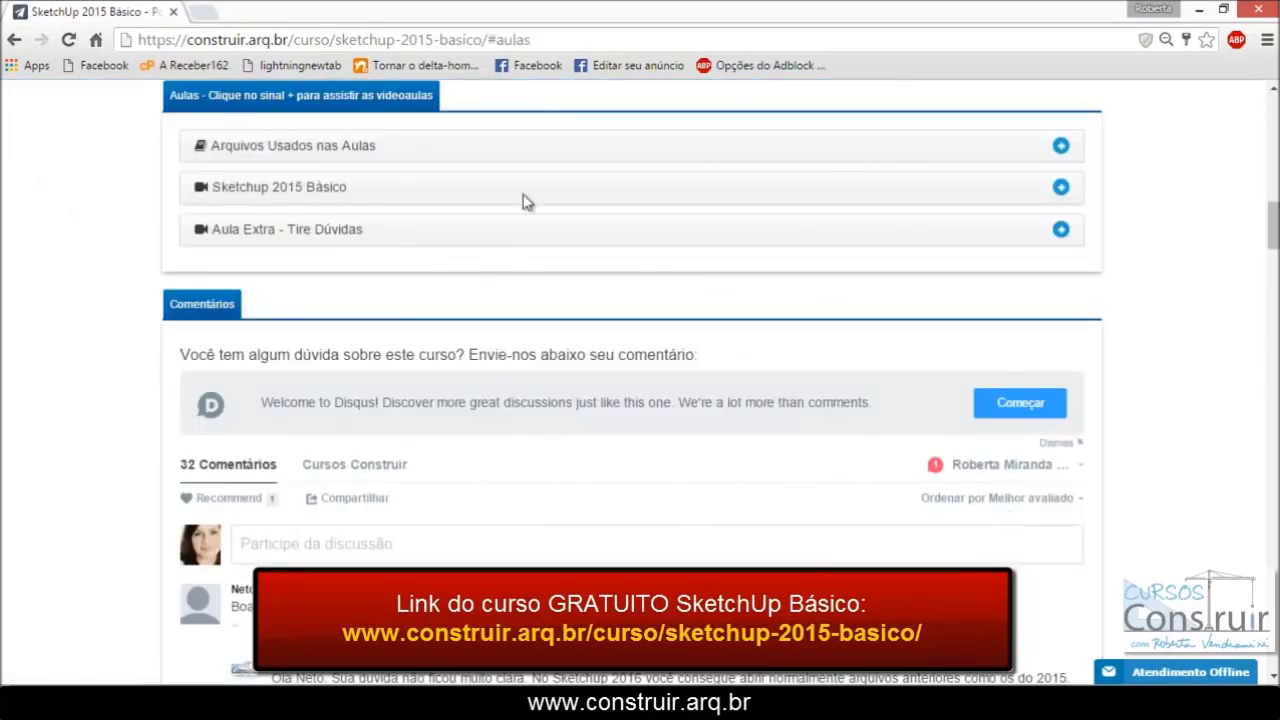
left_click(1060, 187)
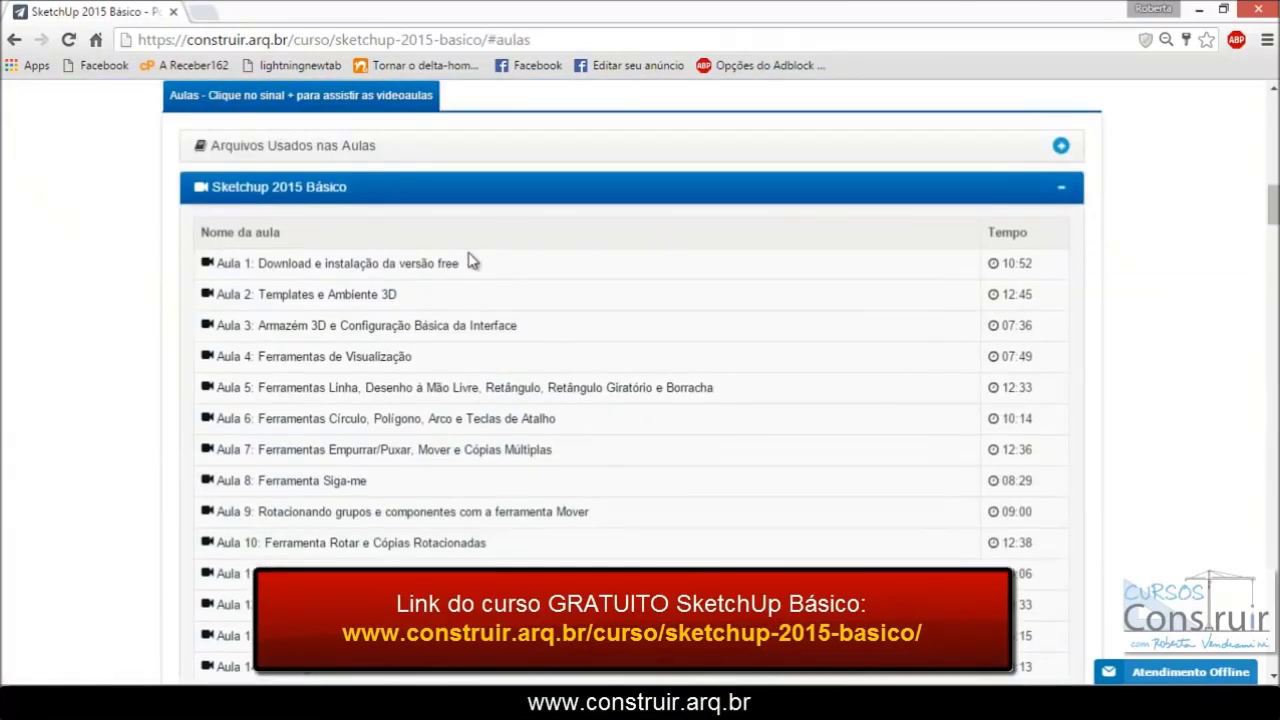
scroll(420, 236, "down", 2)
scroll(337, 386, "down", 1)
scroll(335, 470, "down", 1)
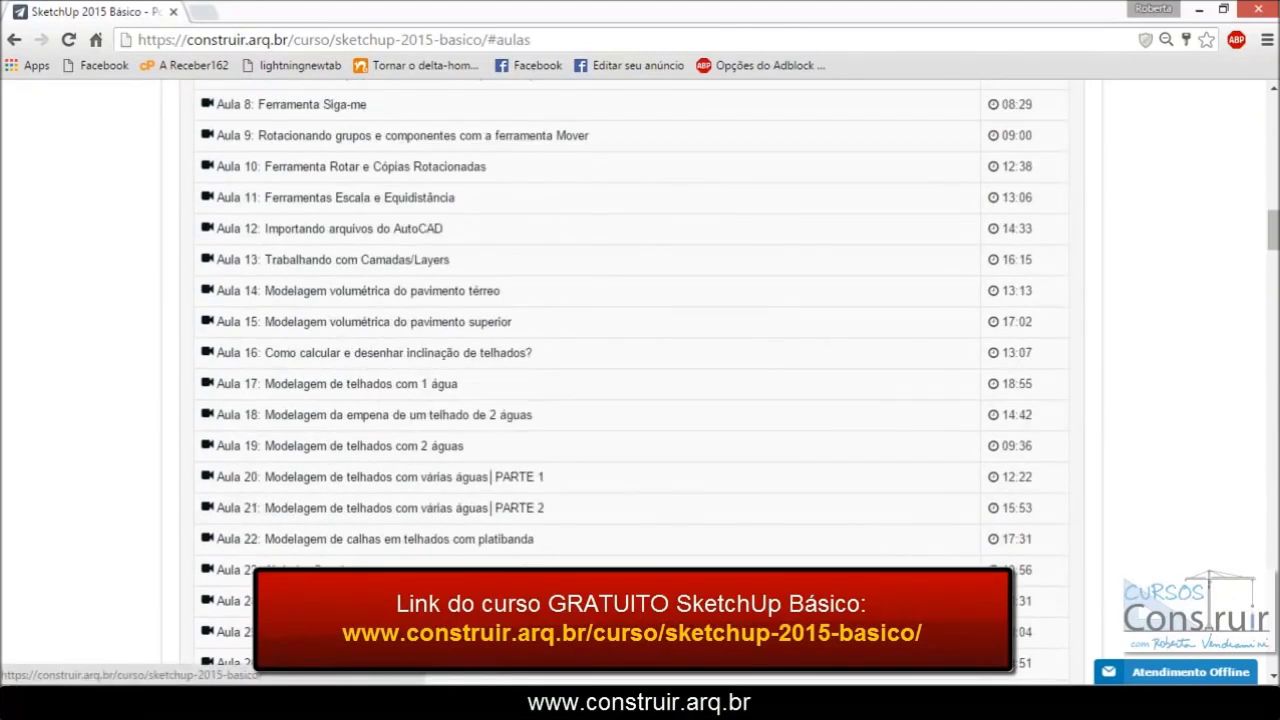
scroll(331, 546, "down", 2)
scroll(380, 491, "down", 3)
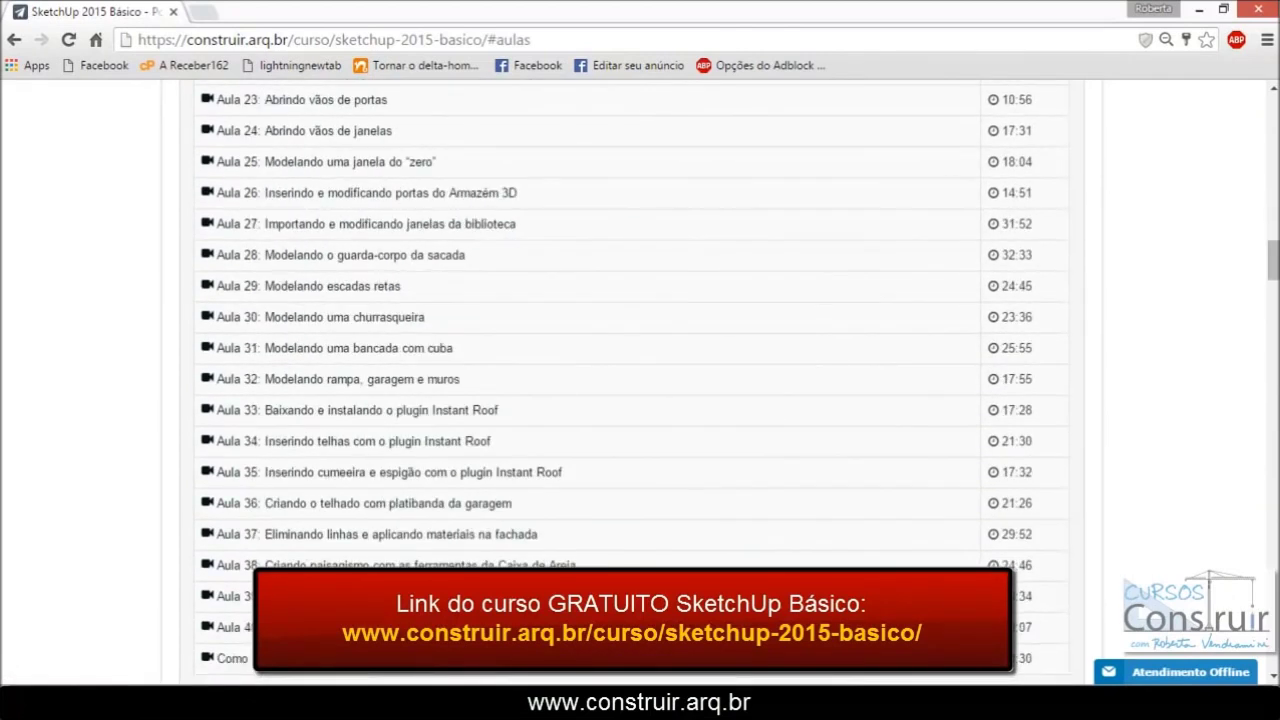
scroll(348, 427, "down", 2)
Scroll back up and open the SketchUp category under Cursos com Certificado.
scroll(348, 427, "up", 3)
scroll(348, 427, "up", 4)
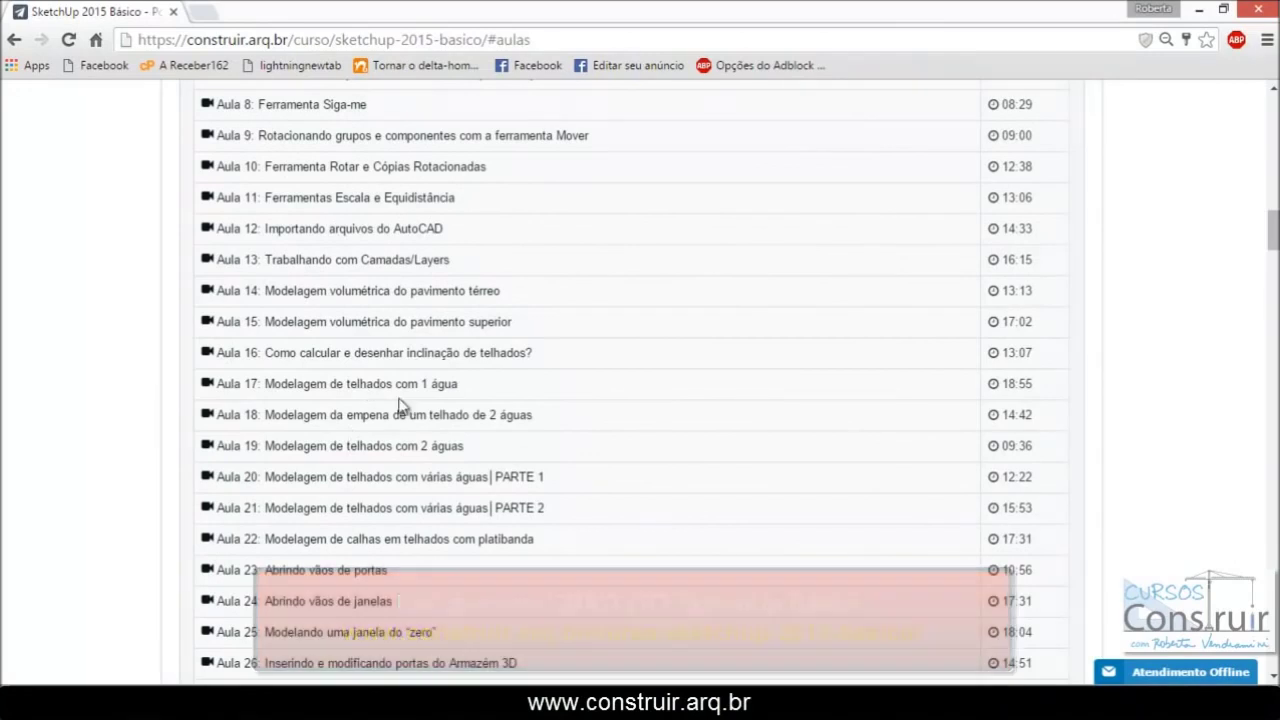
scroll(434, 342, "up", 4)
scroll(434, 342, "up", 2)
scroll(434, 342, "up", 2)
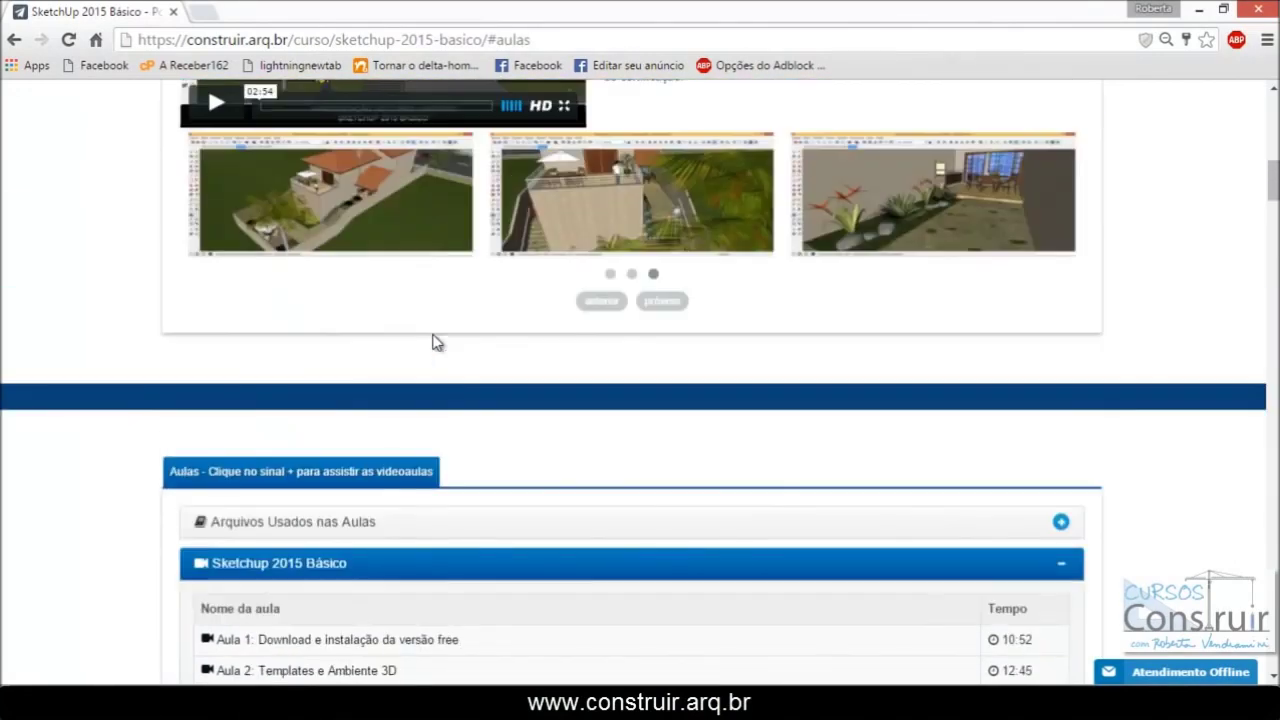
scroll(436, 342, "up", 2)
scroll(436, 342, "up", 2)
scroll(405, 236, "up", 3)
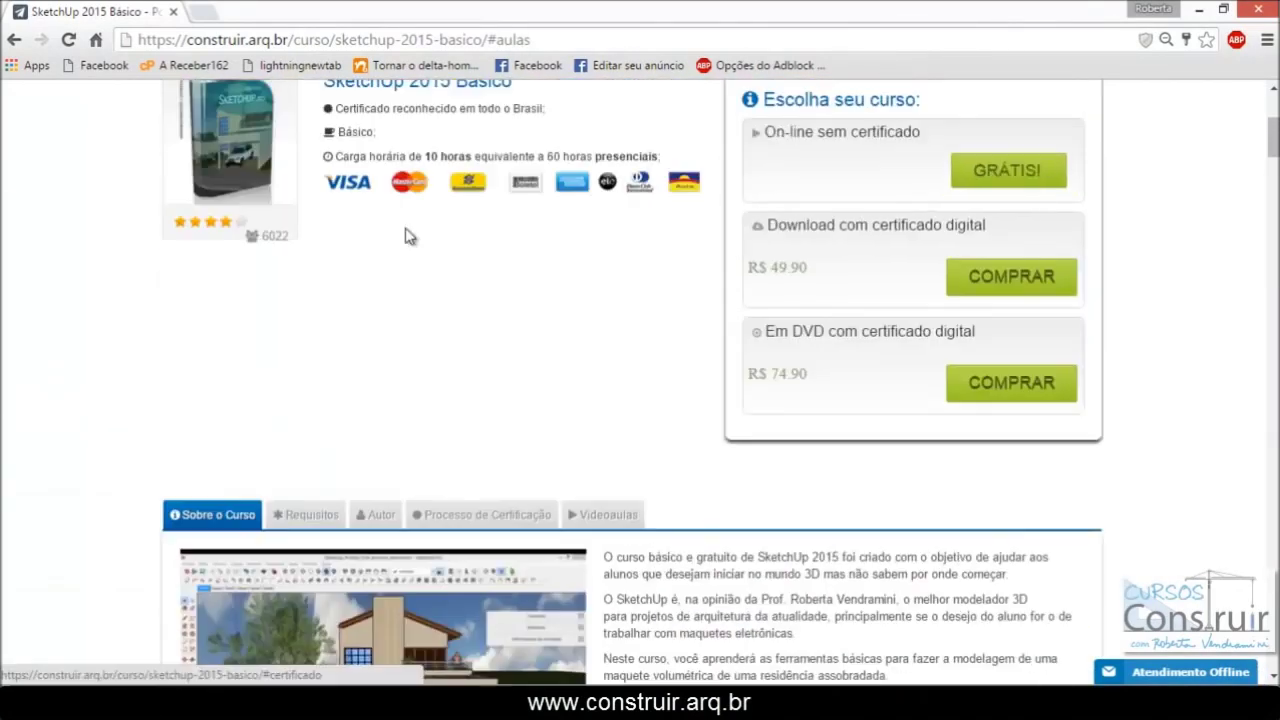
scroll(405, 236, "up", 3)
scroll(405, 236, "up", 1)
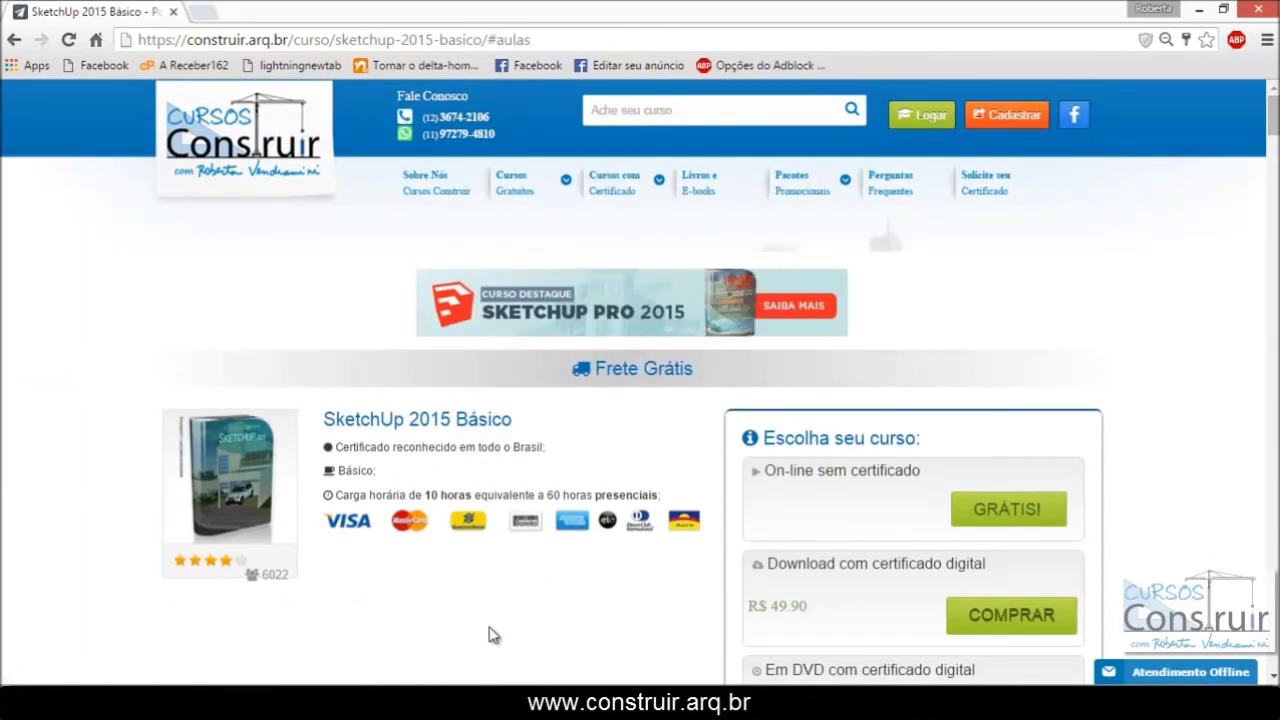
mouse_move(614, 182)
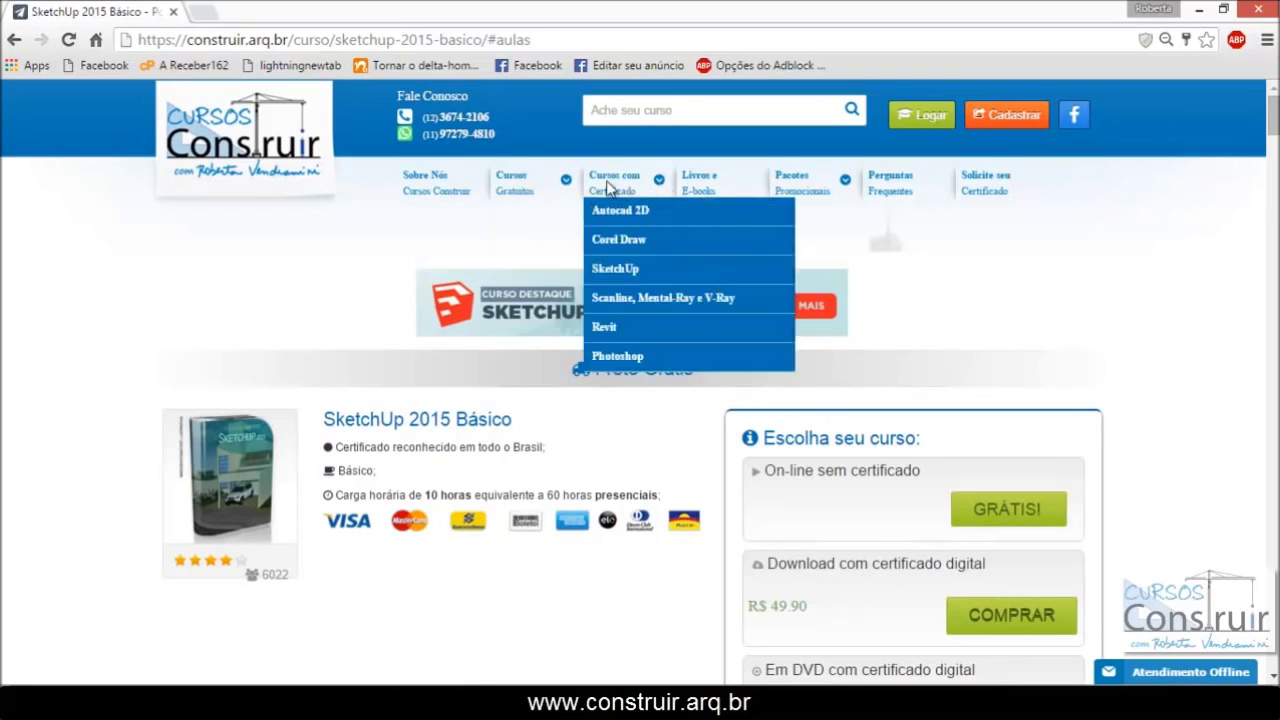
left_click(615, 271)
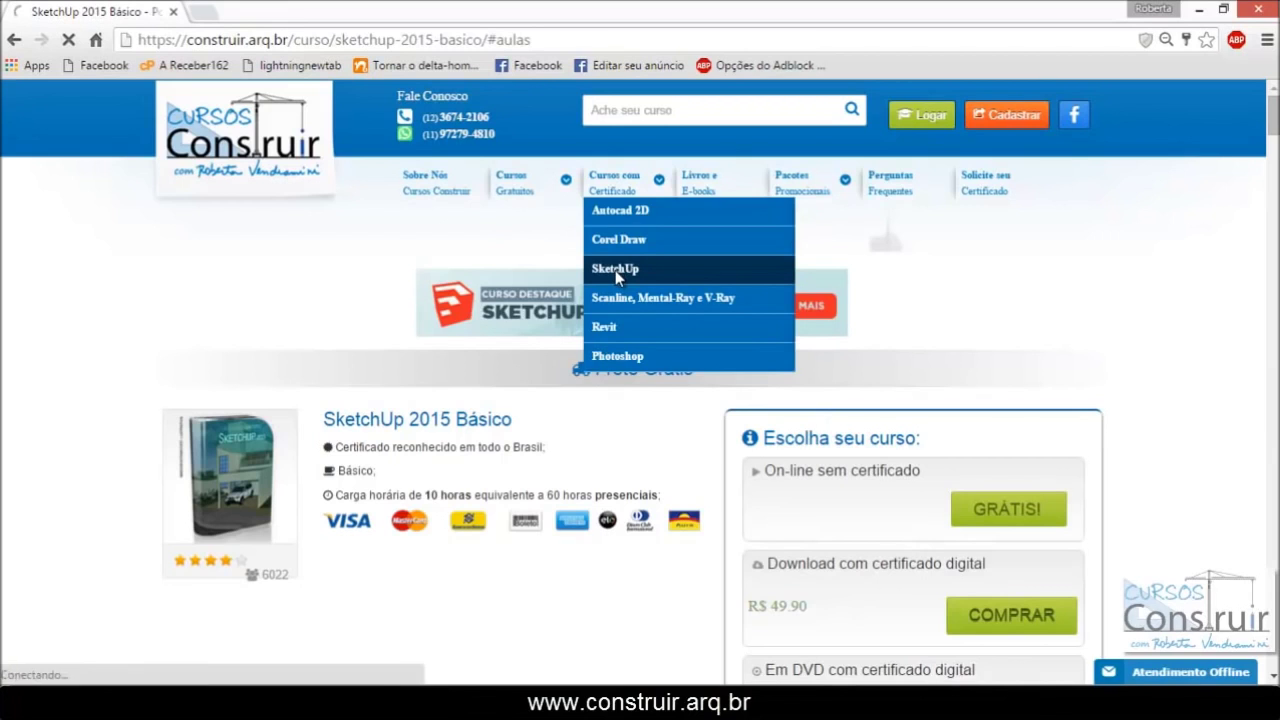
scroll(745, 568, "down", 1)
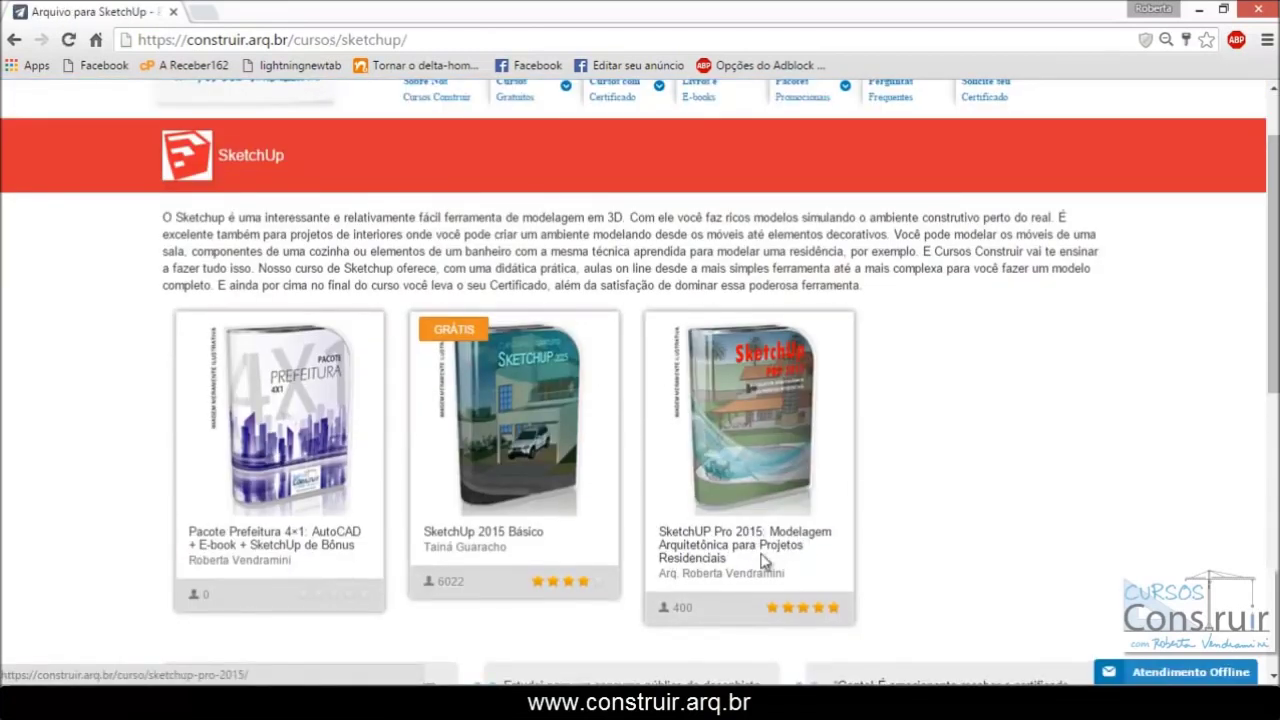
Open the SketchUP Pro 2015 course page and scroll down to its gallery.
left_click(759, 437)
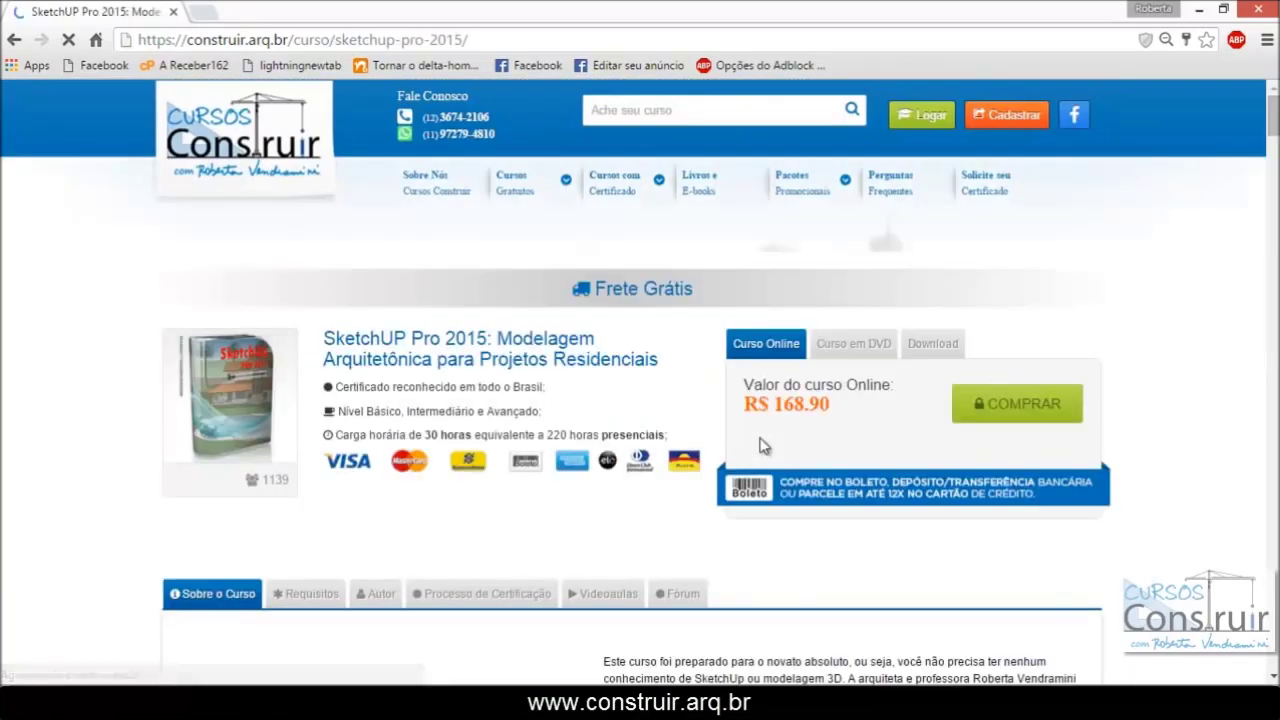
scroll(310, 362, "down", 1)
scroll(335, 289, "down", 2)
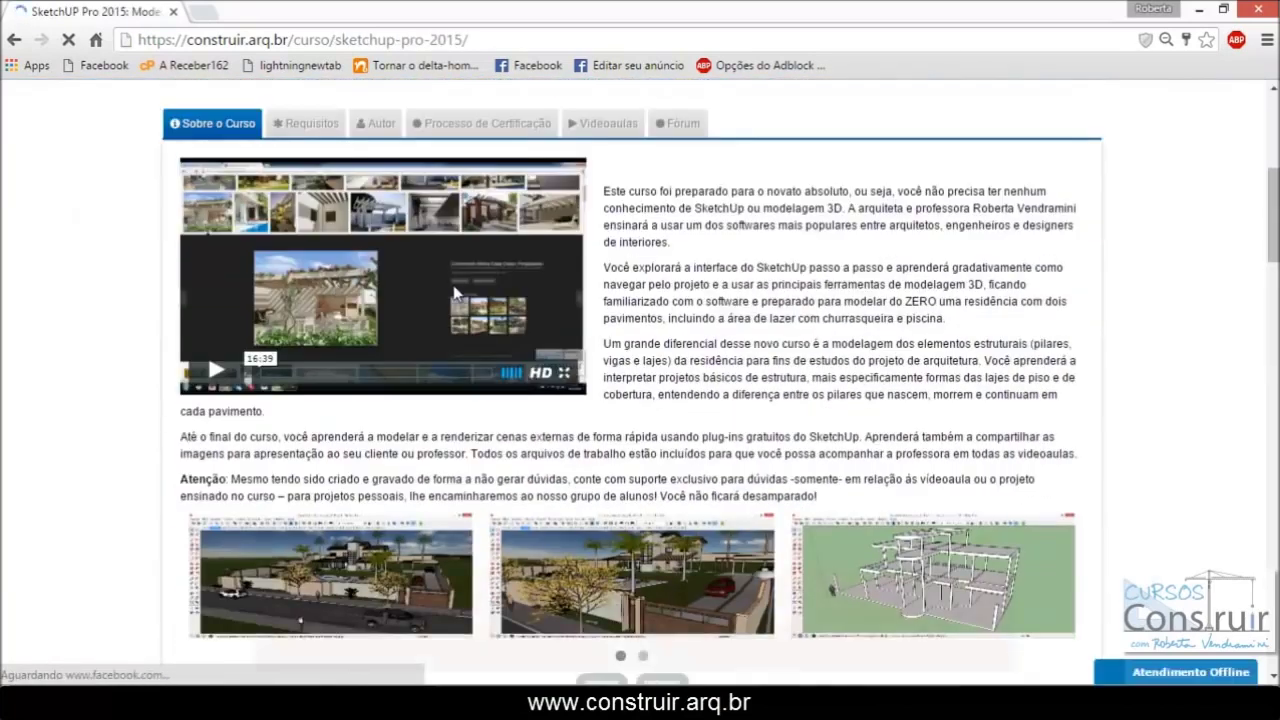
scroll(335, 289, "down", 2)
Page through the gallery screenshots, then return to the SketchUp 2015 Básico course page.
left_click(686, 413)
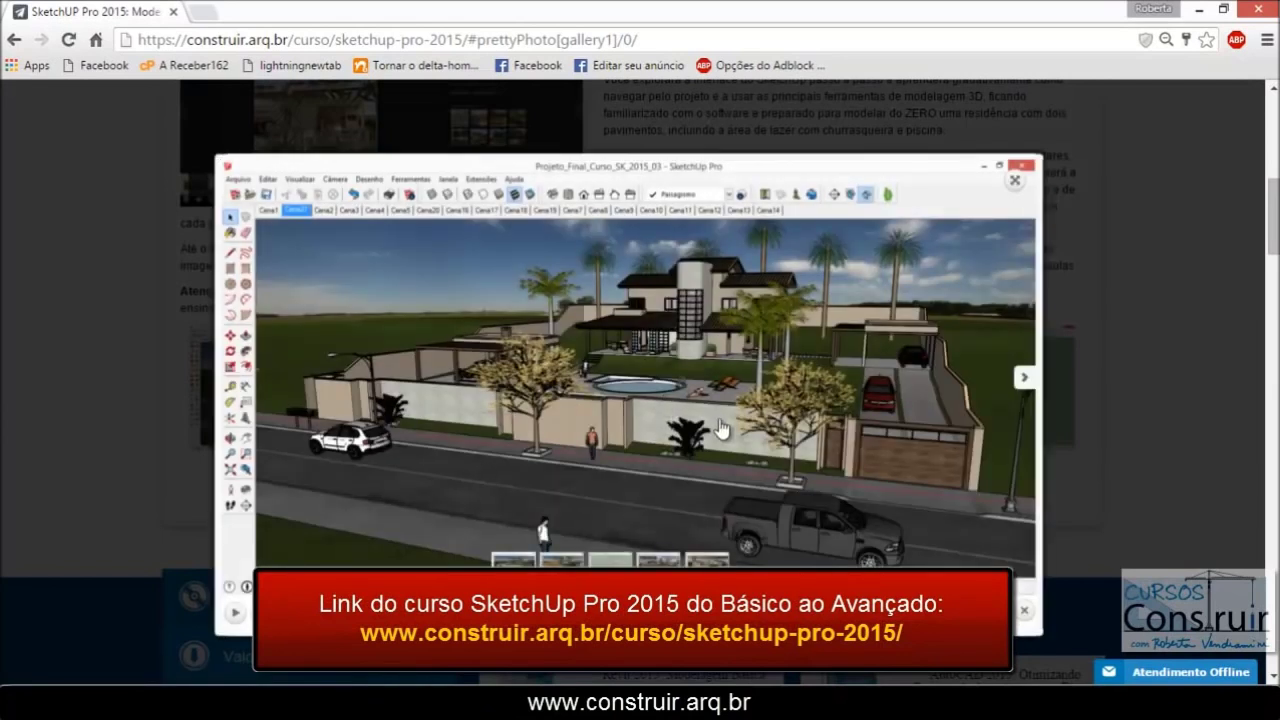
left_click(1021, 385)
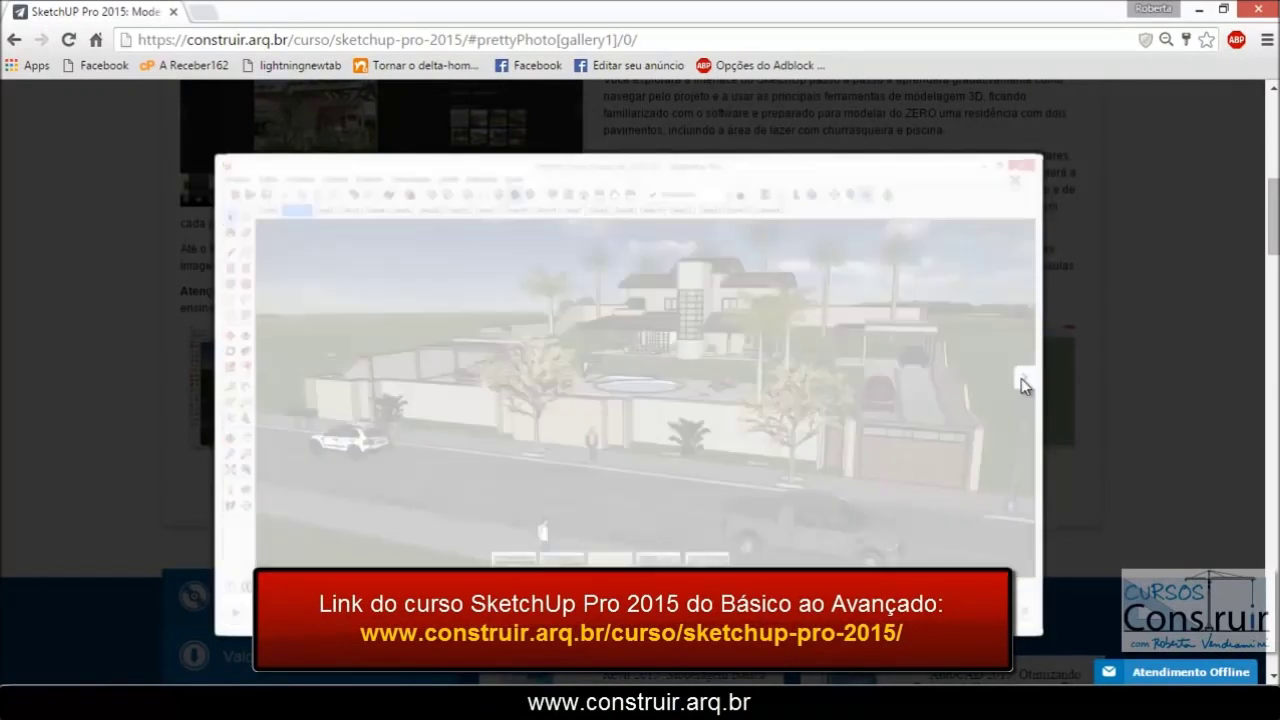
left_click(1023, 385)
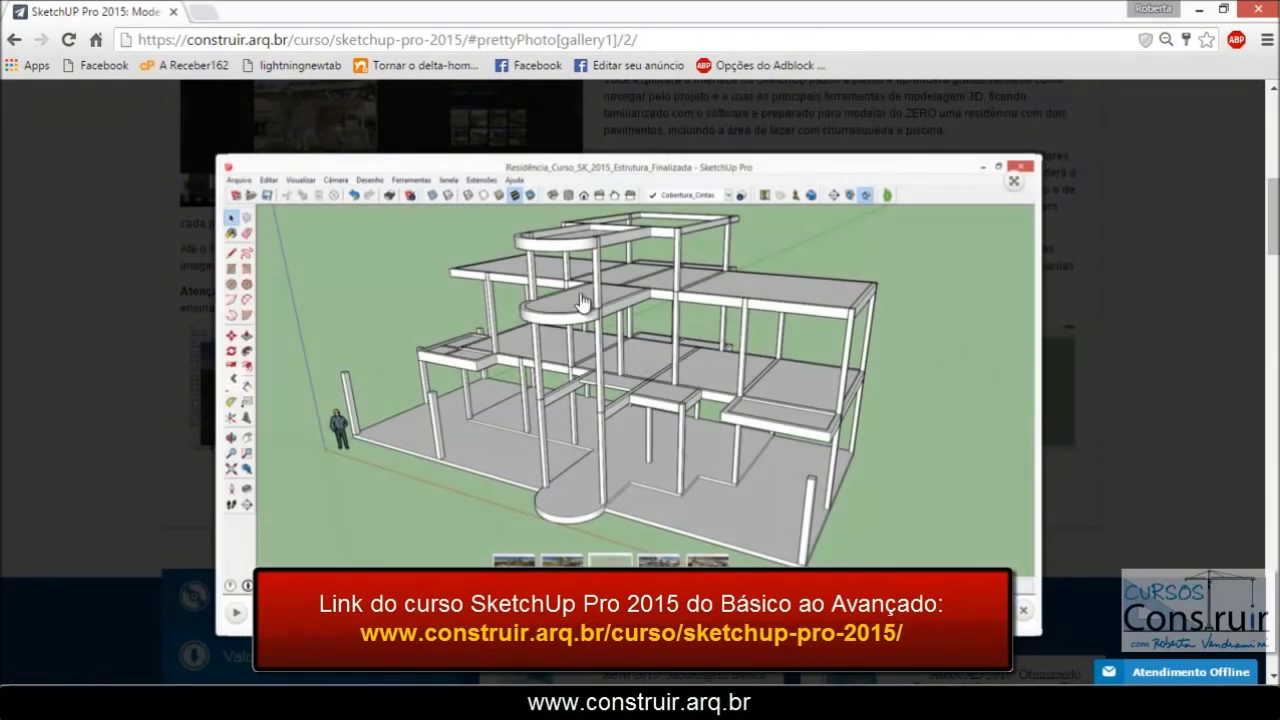
left_click(1023, 382)
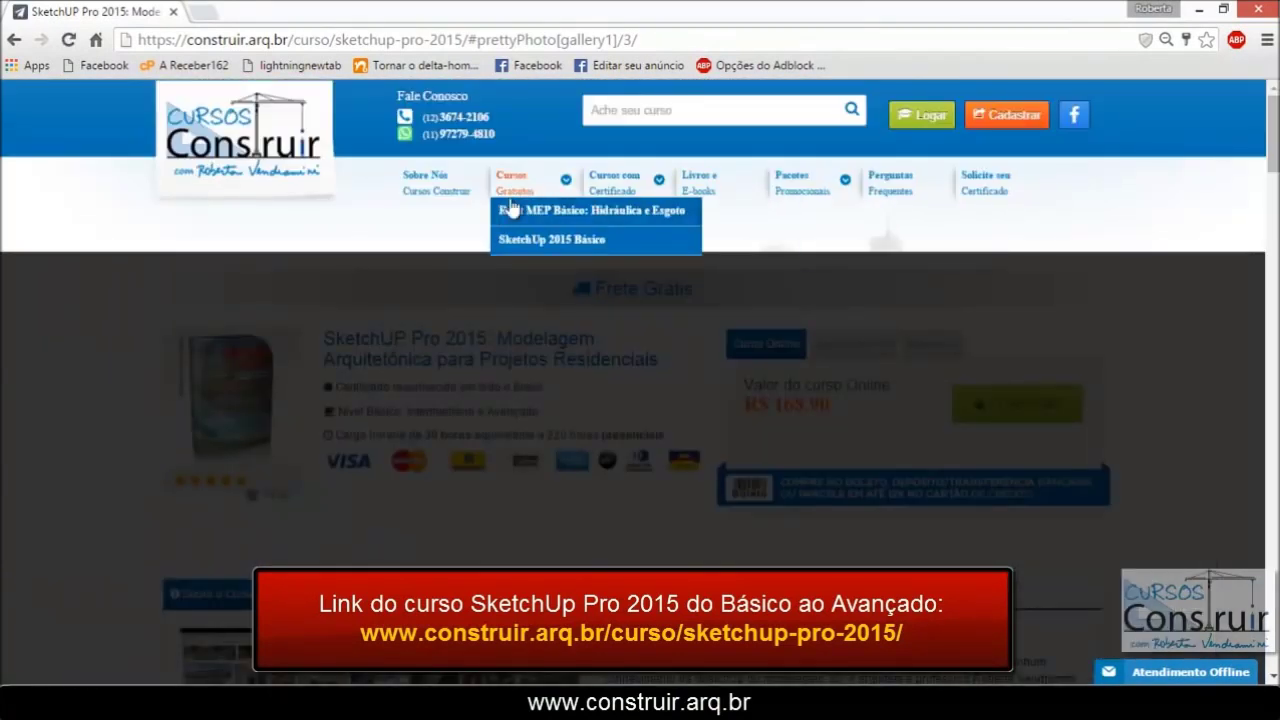
left_click(516, 243)
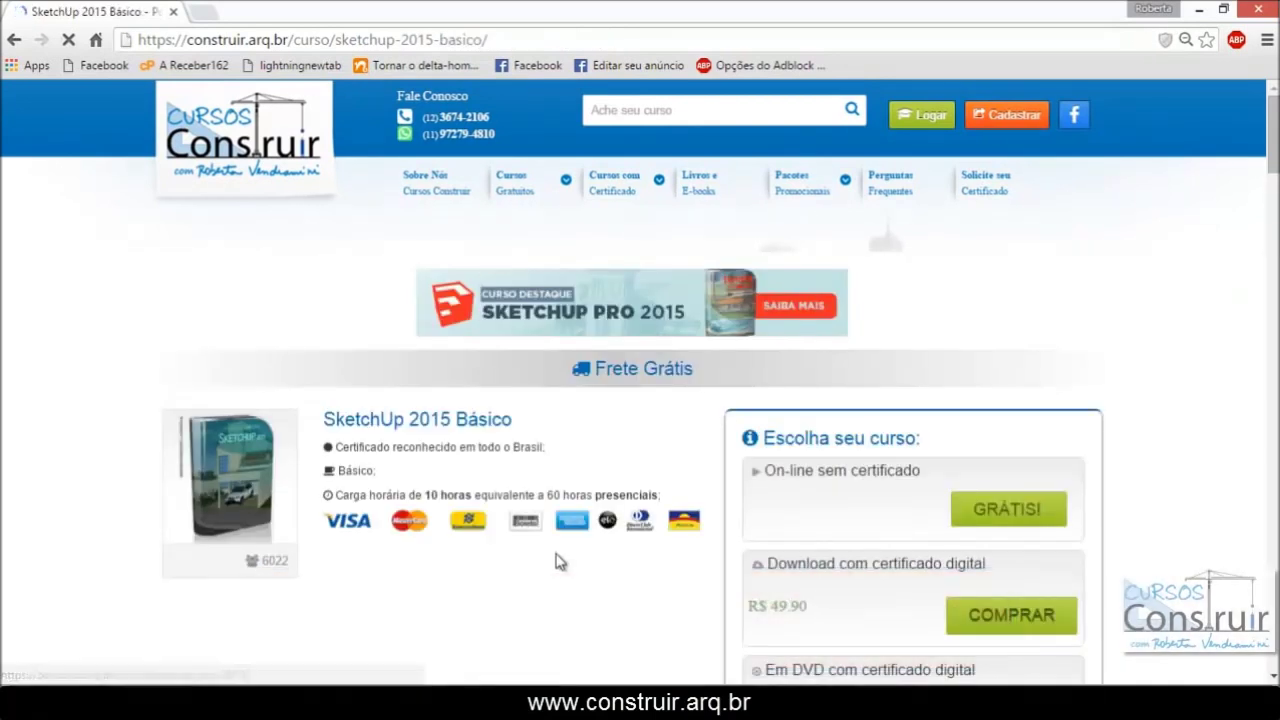
Scroll down to the free online and R$ 49.90 certified purchase options, then back up.
scroll(510, 410, "down", 2)
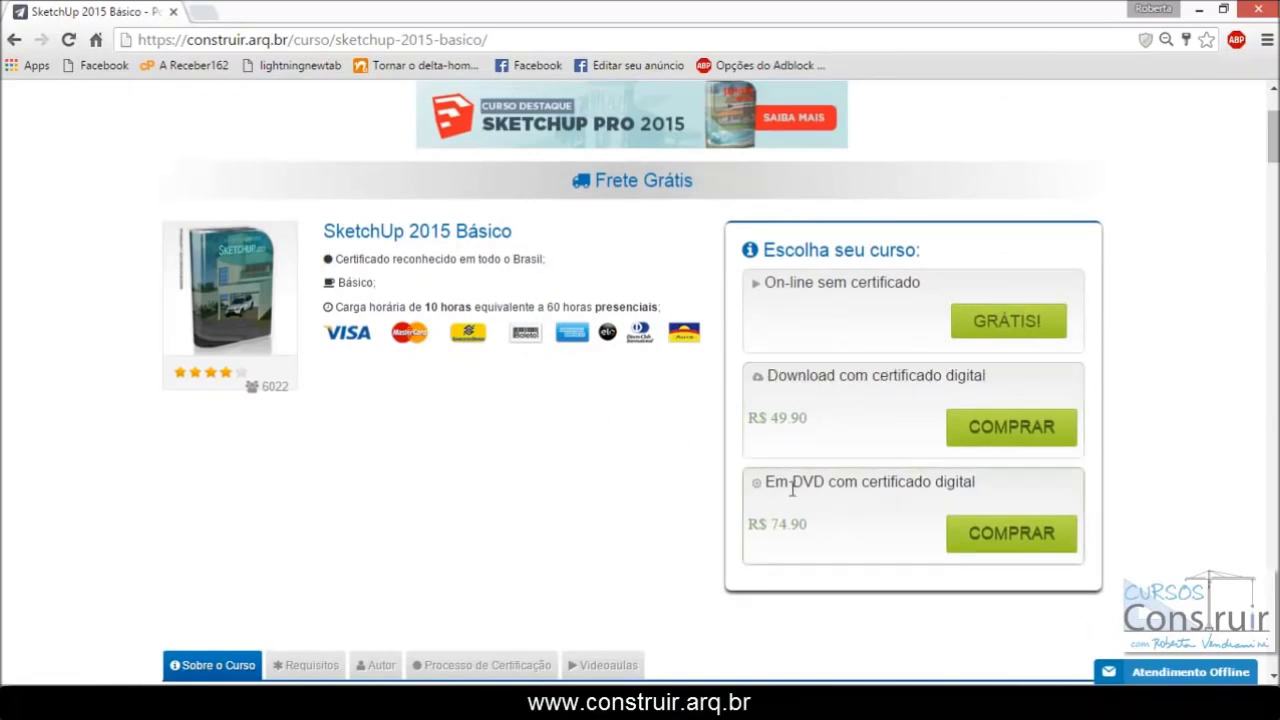
scroll(540, 385, "down", 2)
scroll(533, 315, "down", 2)
scroll(533, 315, "up", 4)
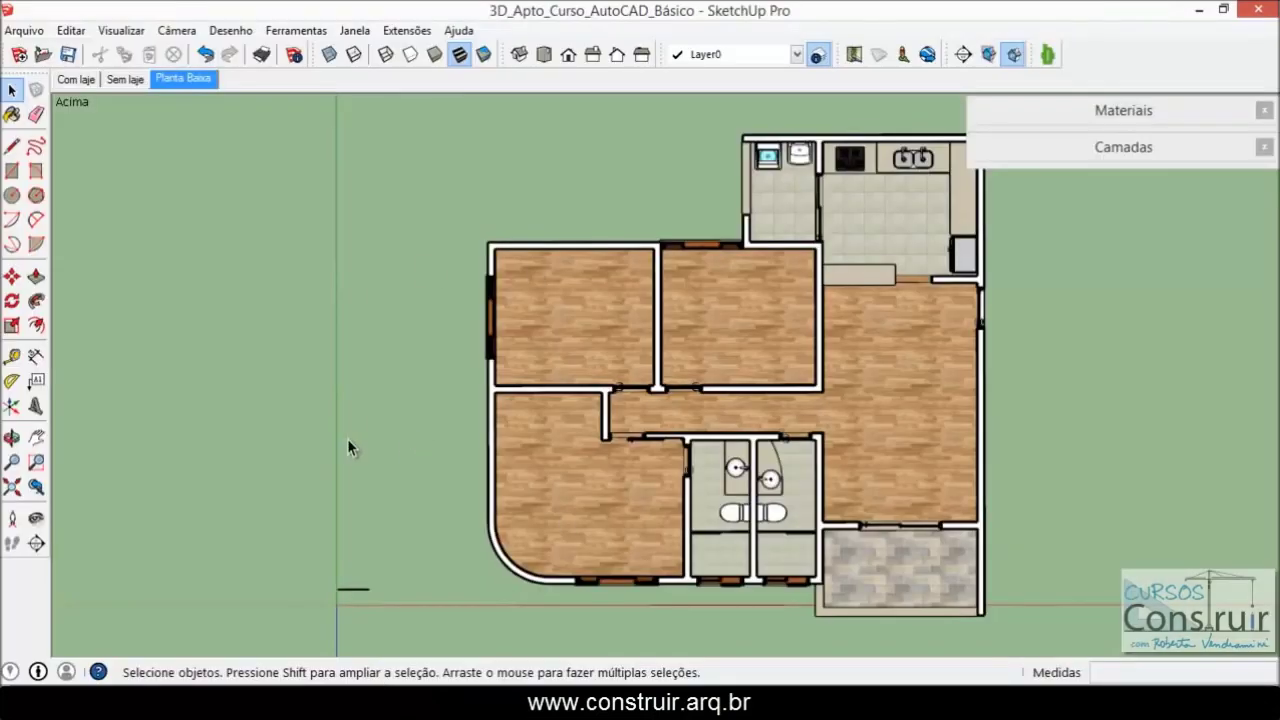
Look briefly at the roofed Com laje scene, then switch to the roofless Sem laje scene.
left_click(79, 81)
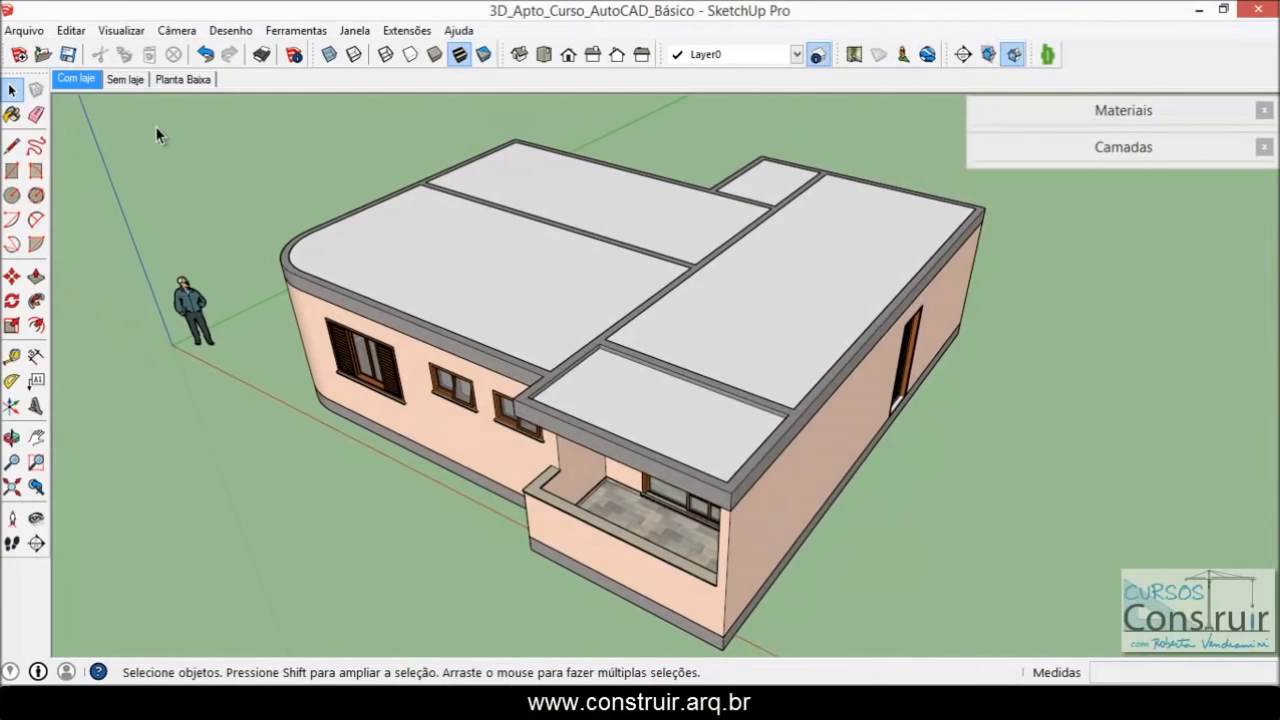
middle_click_drag(849, 470, 850, 462)
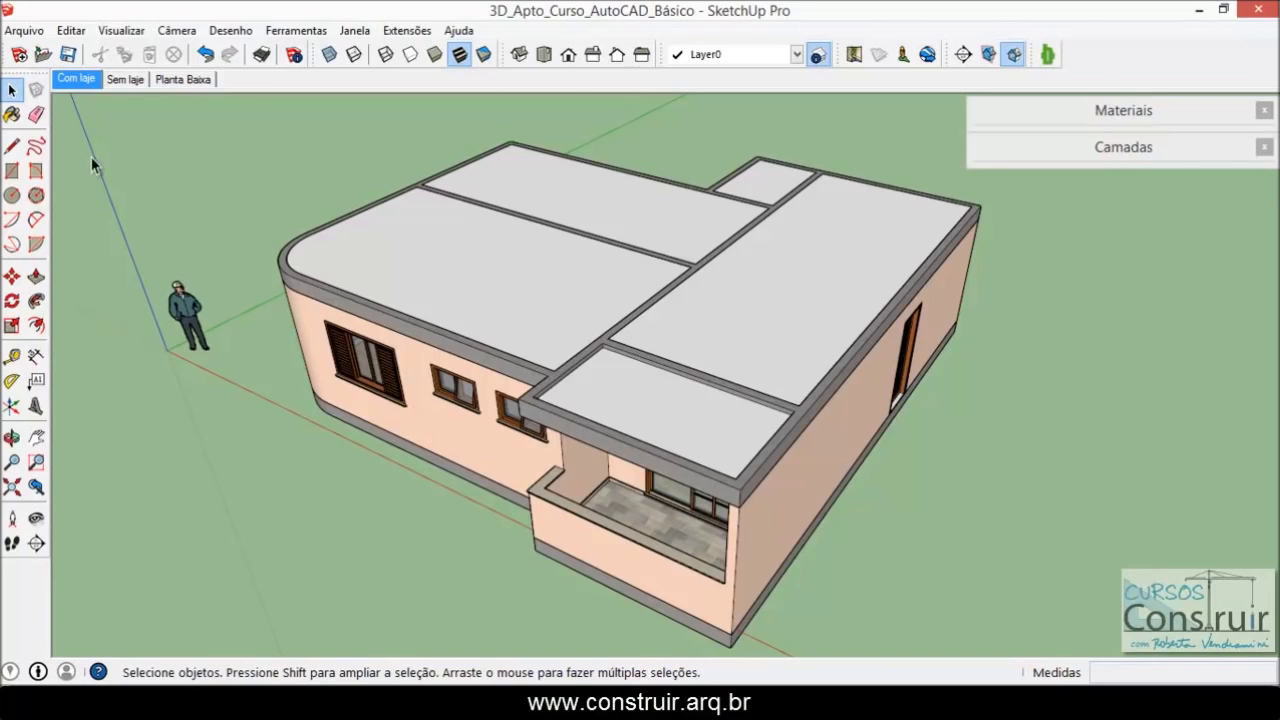
left_click(121, 84)
Orbit and zoom into the bedrooms from above, then return to the Com laje scene.
mouse_move(337, 141)
middle_mouse_down()
mouse_move(640, 425)
mouse_move(779, 441)
mouse_move(679, 399)
middle_mouse_up()
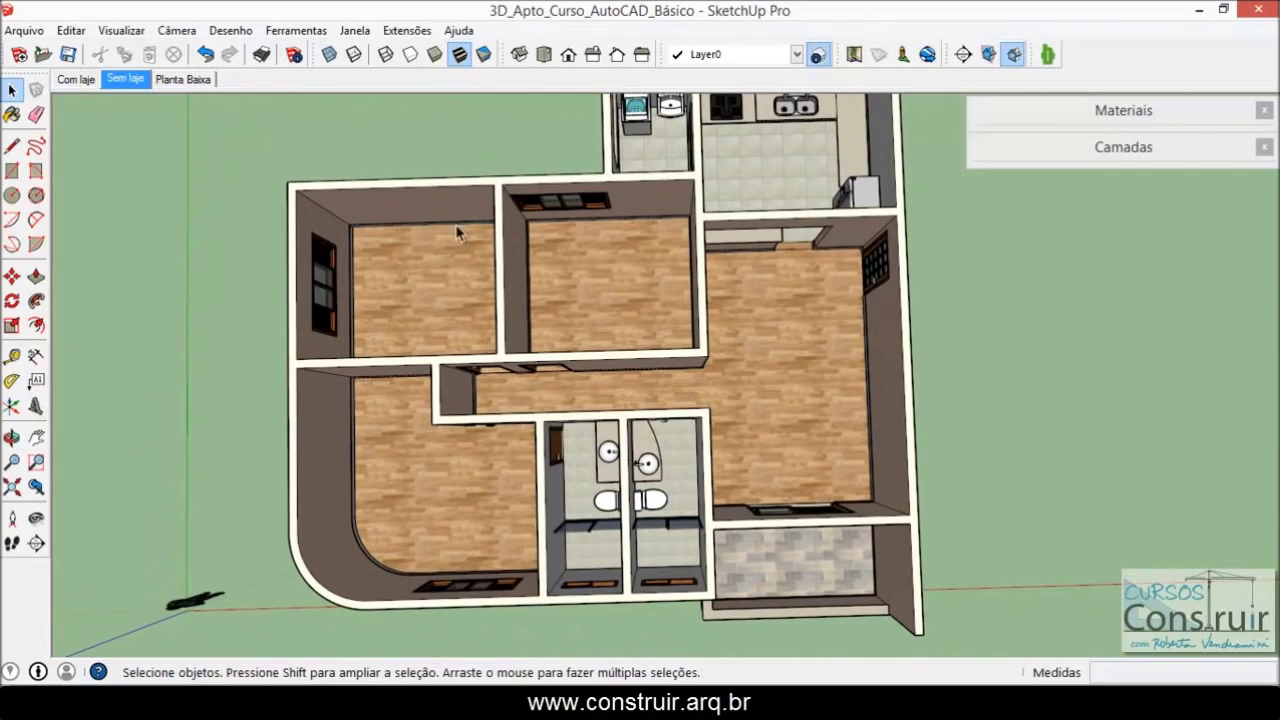
scroll(545, 202, "up", 2)
scroll(577, 180, "up", 1)
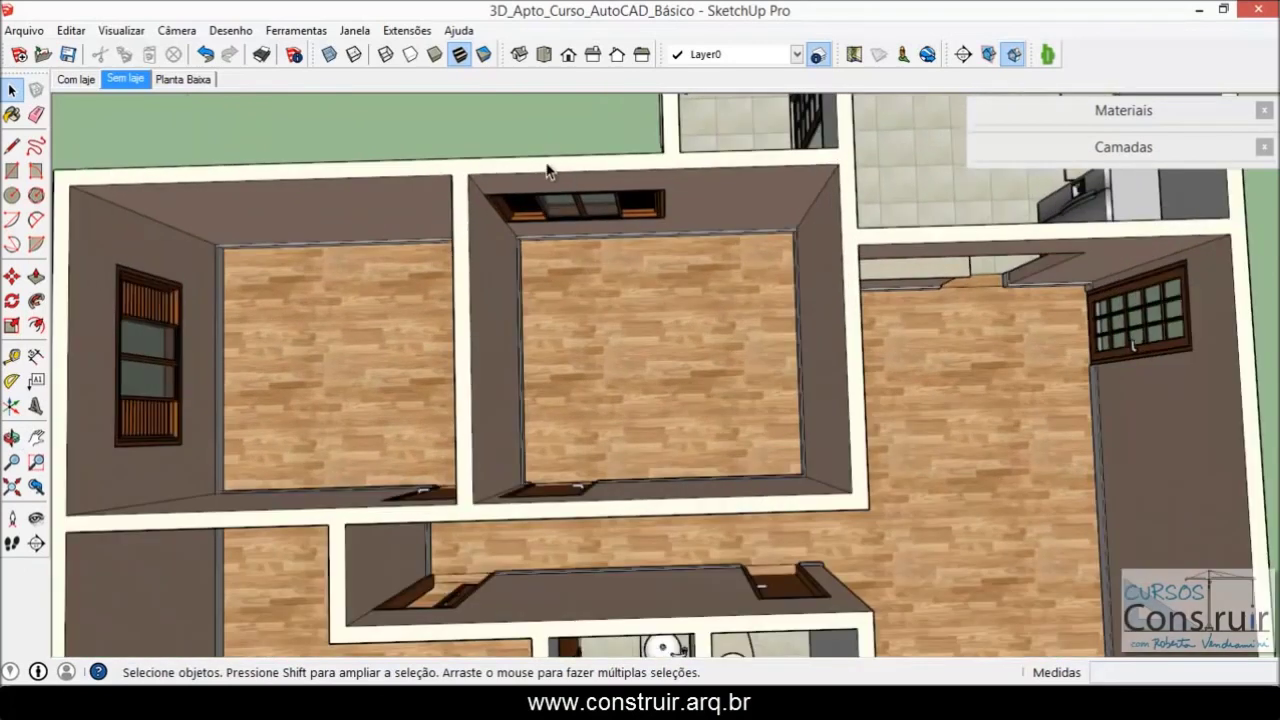
middle_click_drag(547, 172, 339, 176)
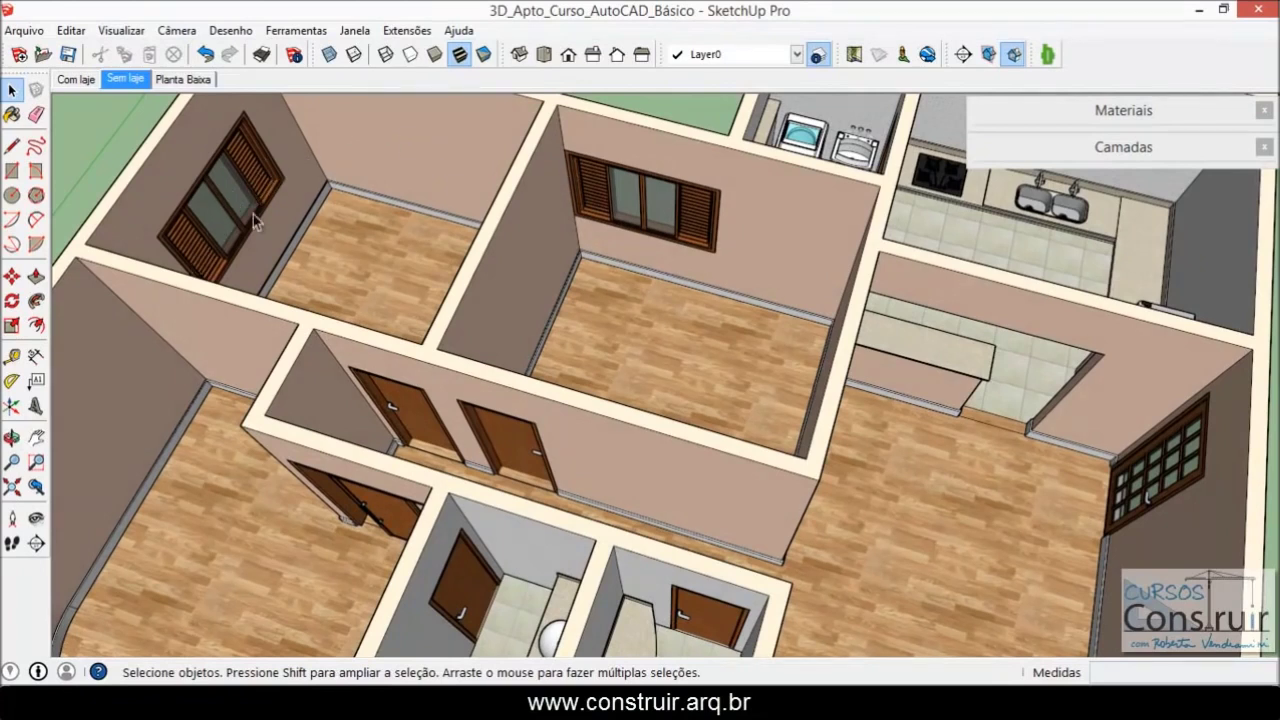
left_click(92, 81)
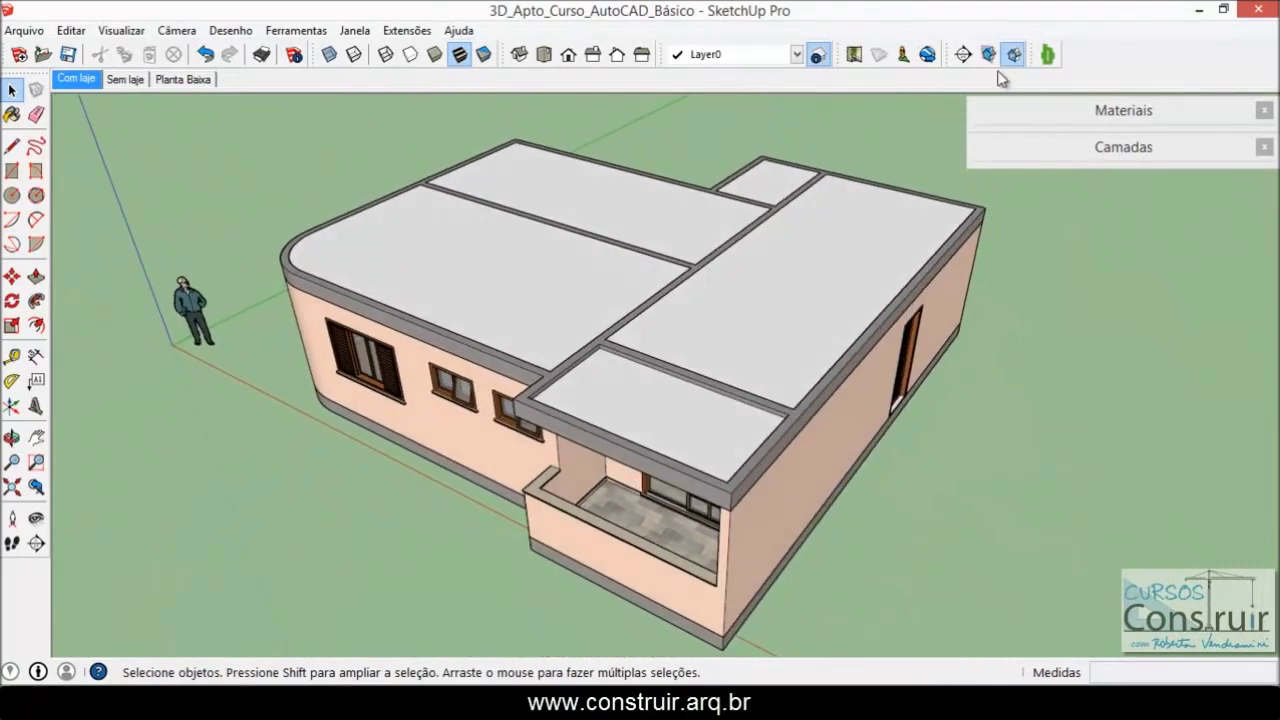
left_click(964, 56)
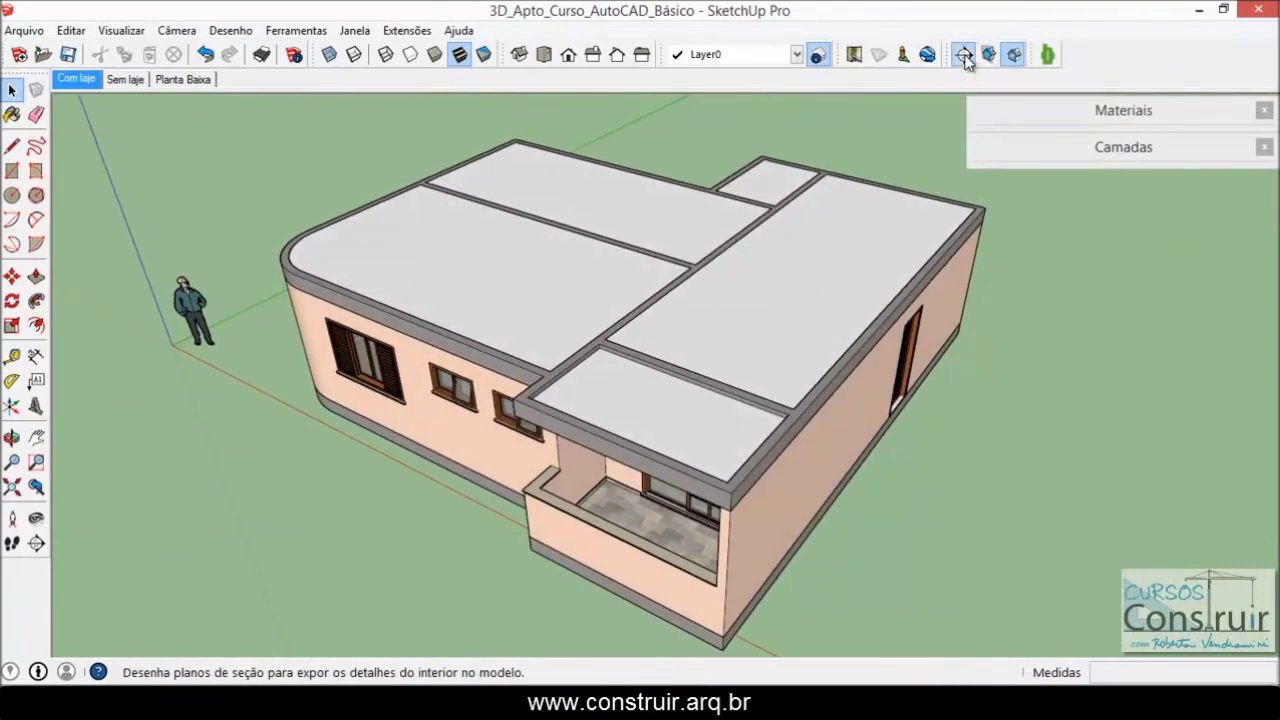
Place a horizontal section plane on the roof and move it down to wall height.
left_click(600, 287)
mouse_move(596, 287)
middle_mouse_down()
mouse_move(714, 371)
mouse_move(1010, 230)
middle_mouse_up()
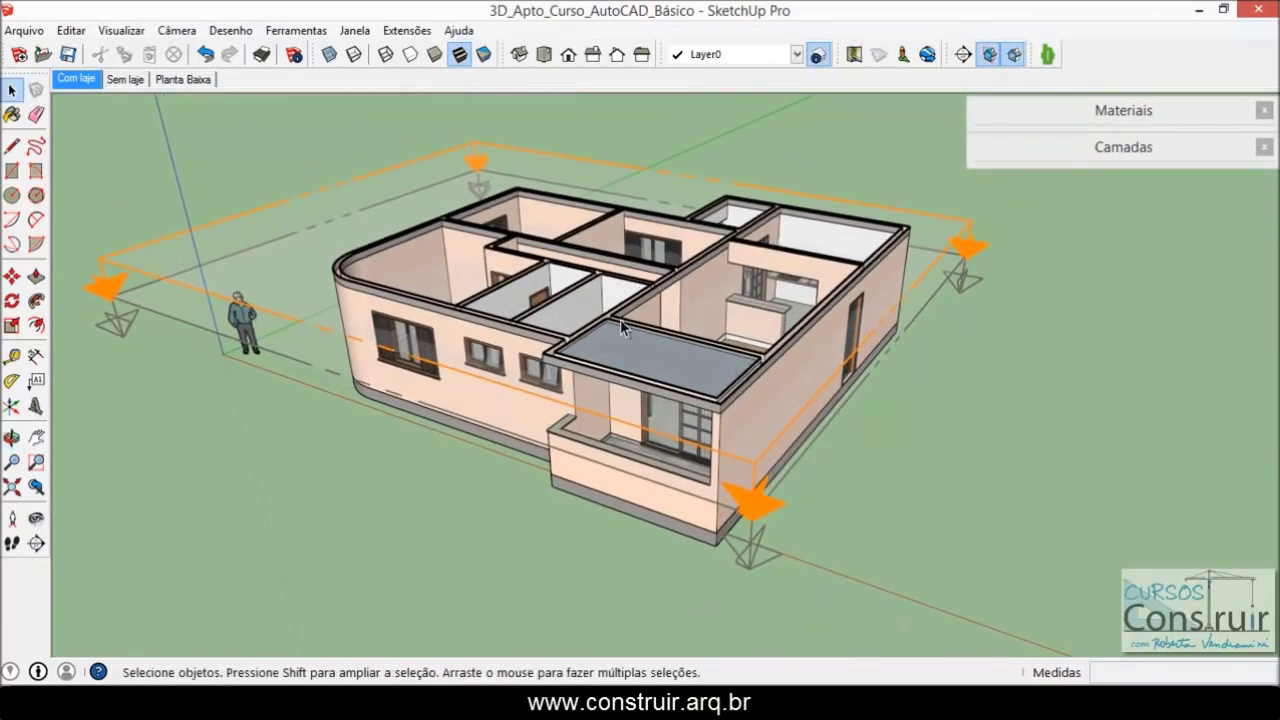
scroll(633, 321, "down", 1)
left_click(768, 428)
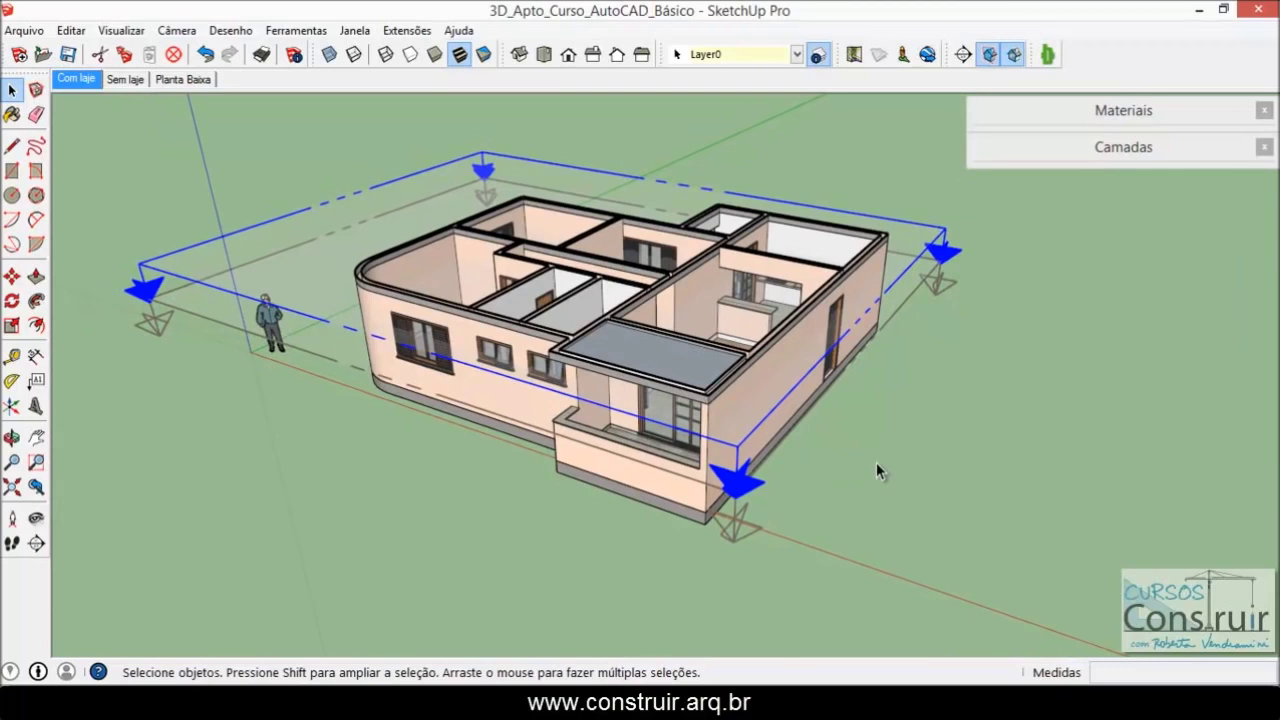
key("m")
left_click(923, 420)
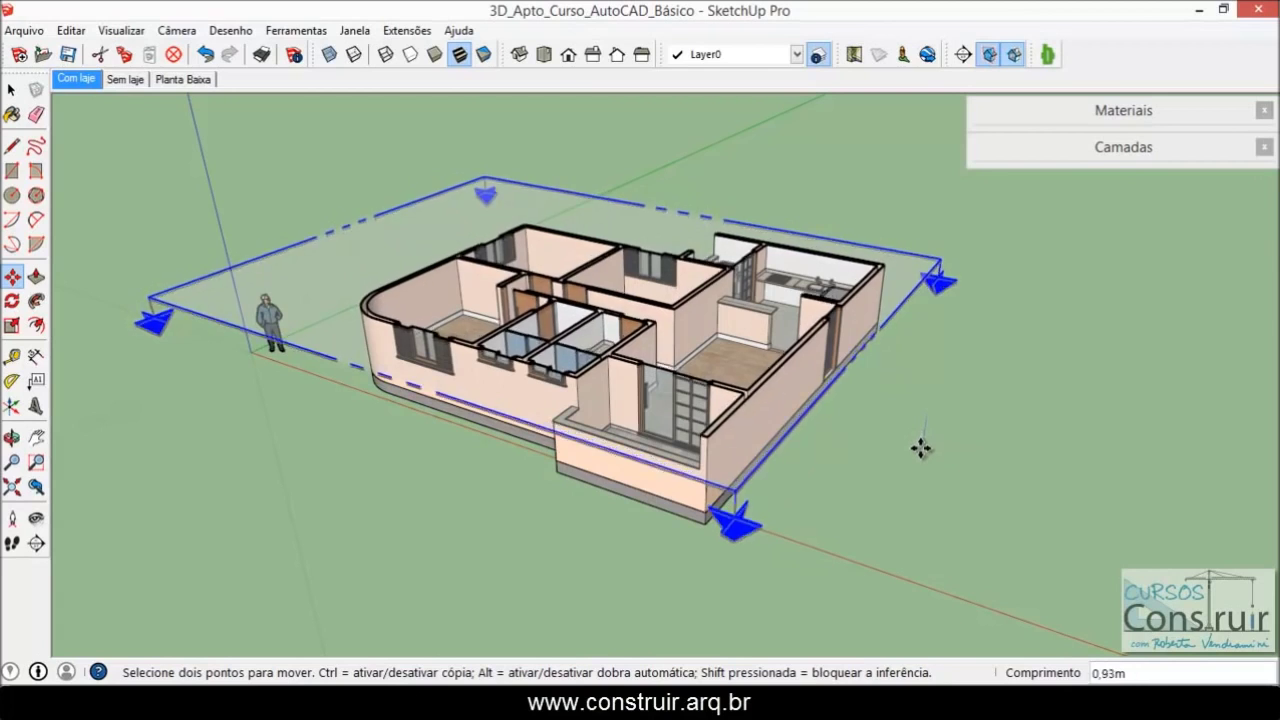
left_click(920, 451)
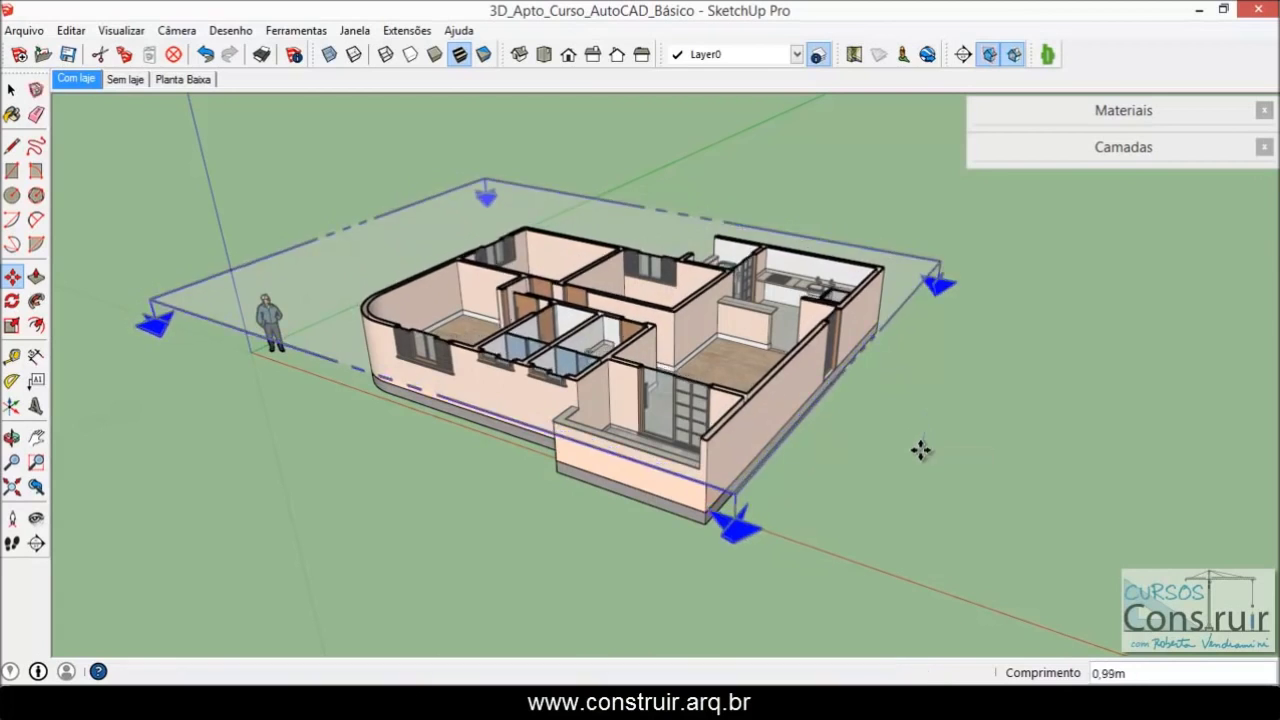
scroll(569, 177, "up", 1)
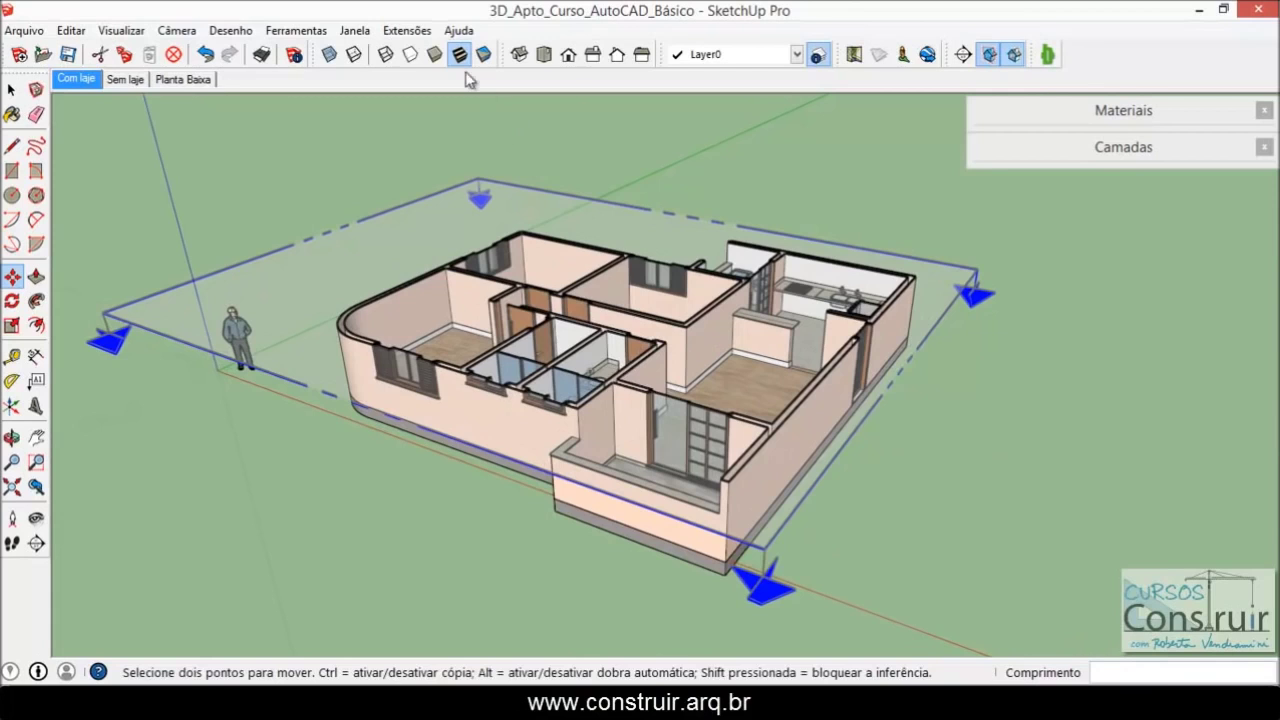
Switch to a parallel-projection Top view and turn off section planes and section cuts.
left_click(545, 55)
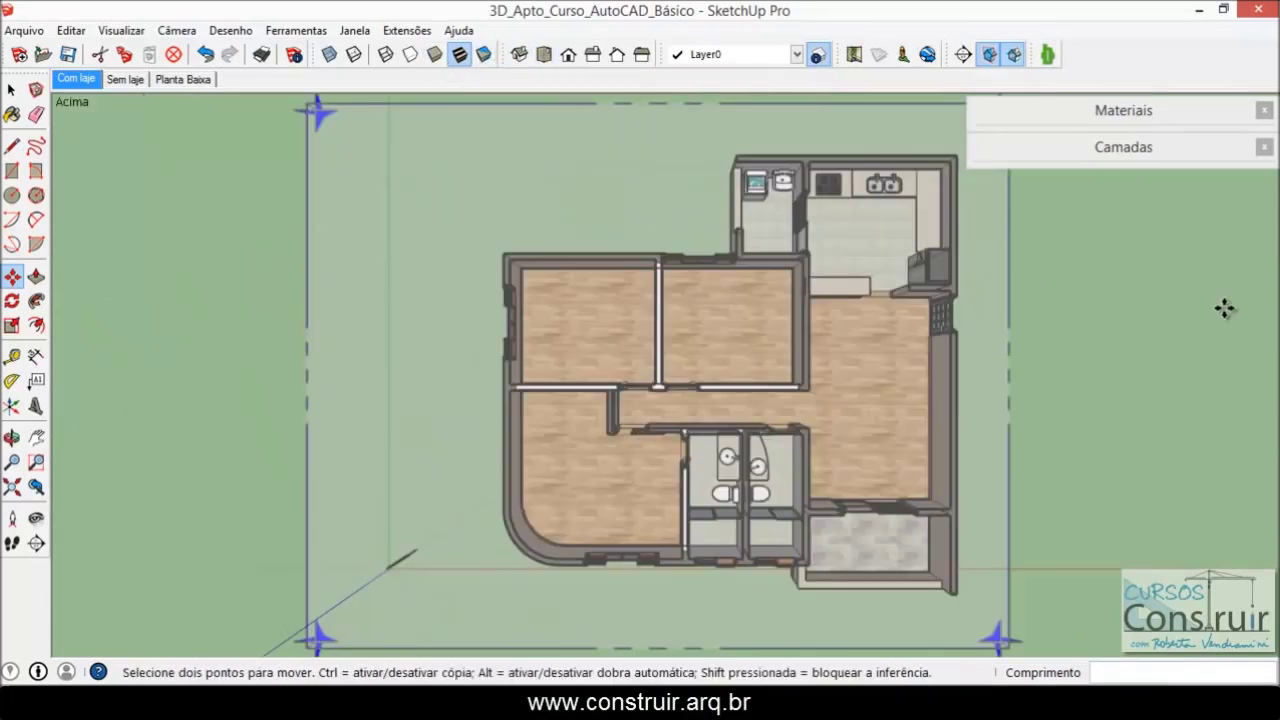
scroll(1140, 320, "up", 1)
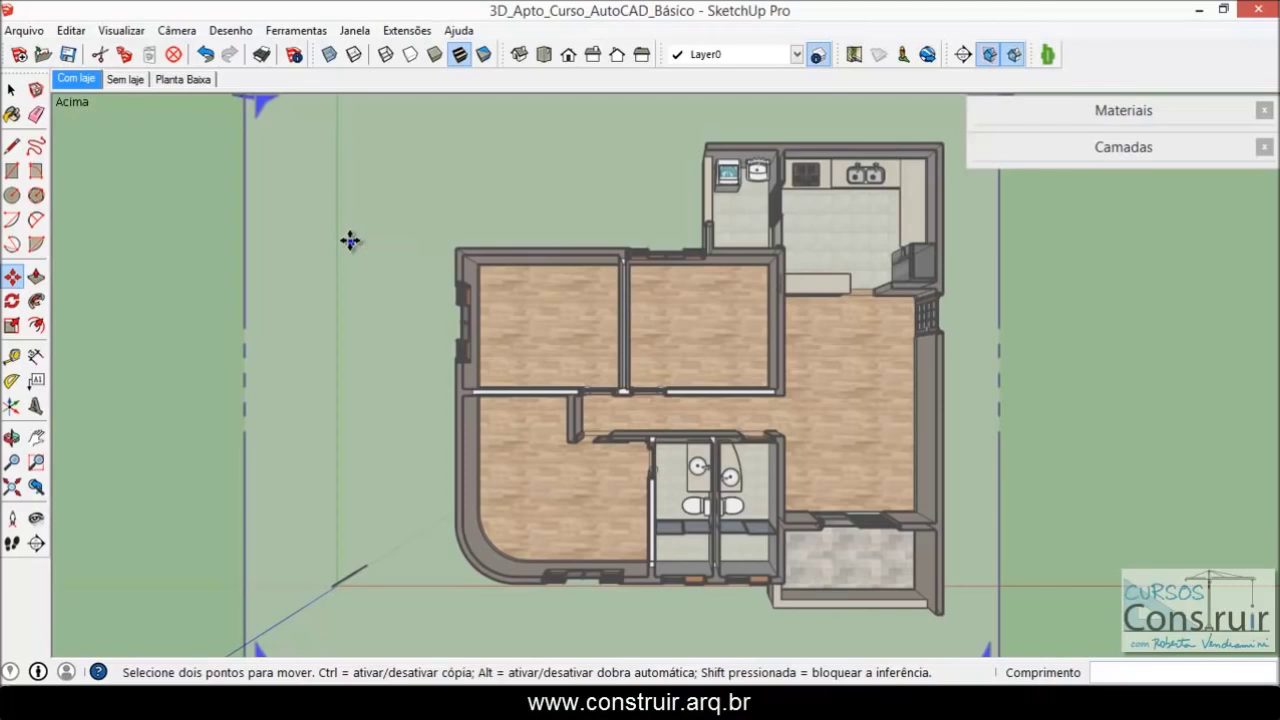
left_click(116, 31)
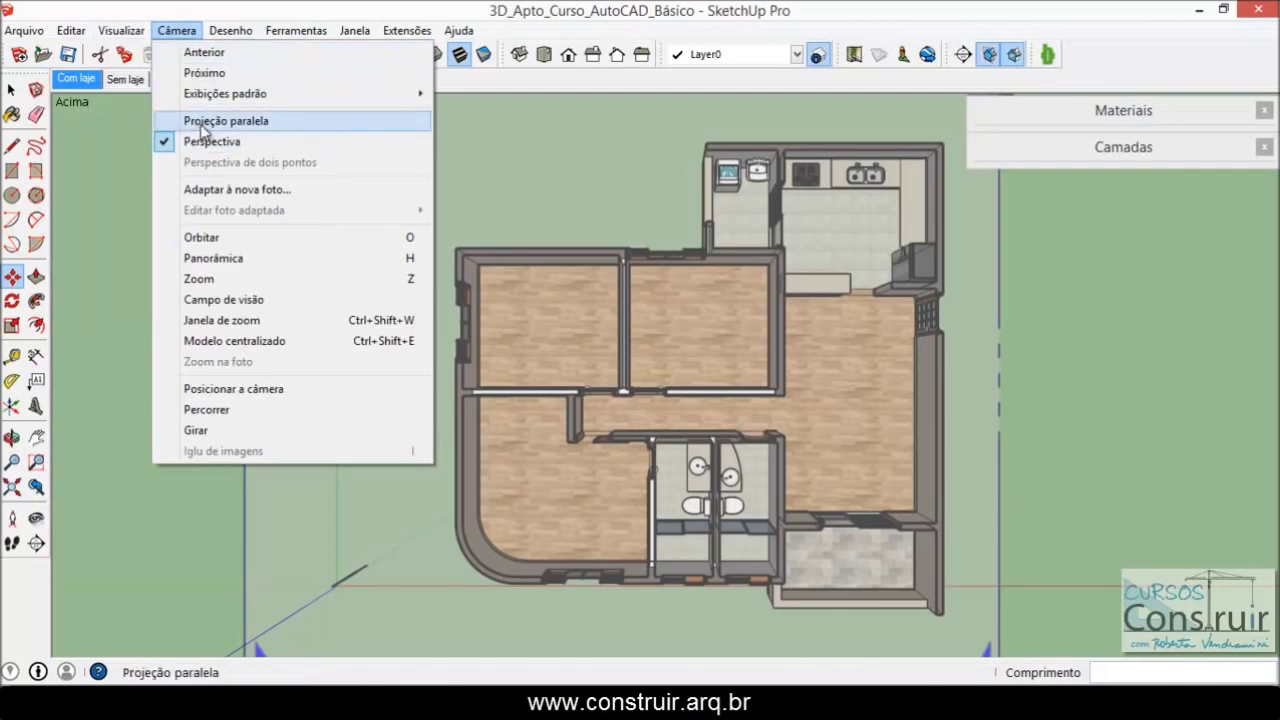
mouse_move(176, 30)
left_click(199, 122)
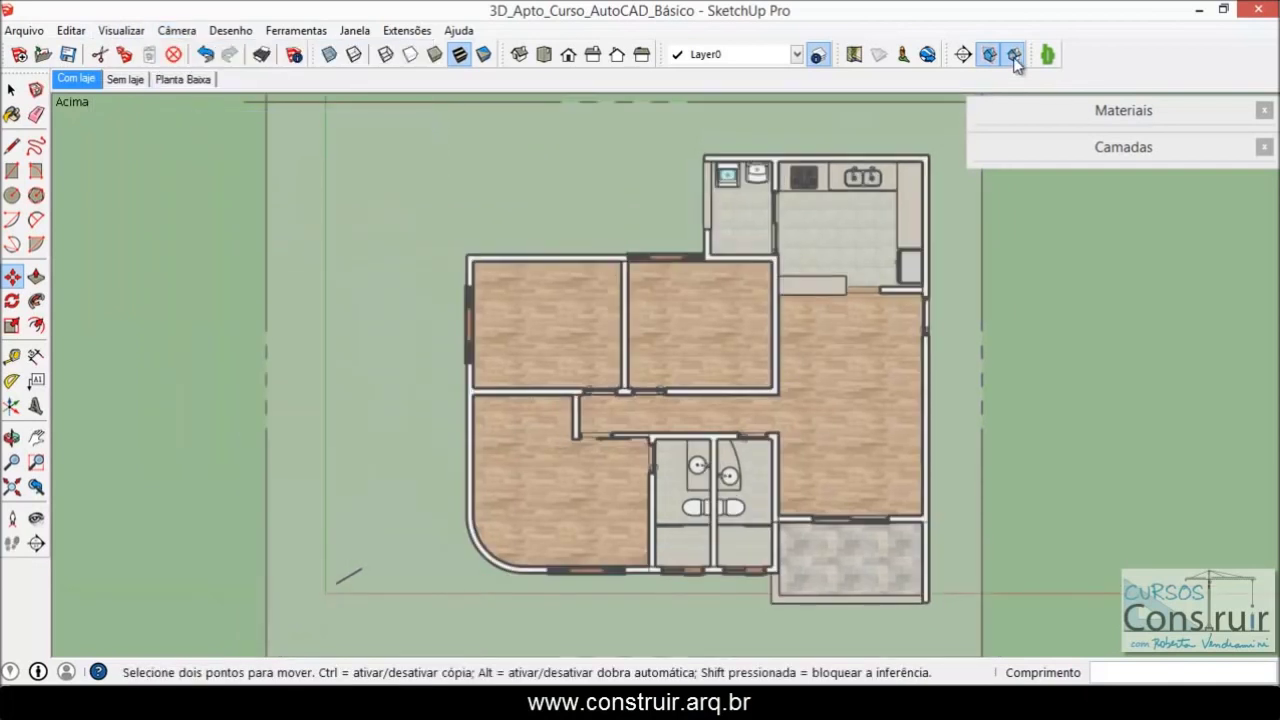
left_click(1013, 55)
left_click(988, 55)
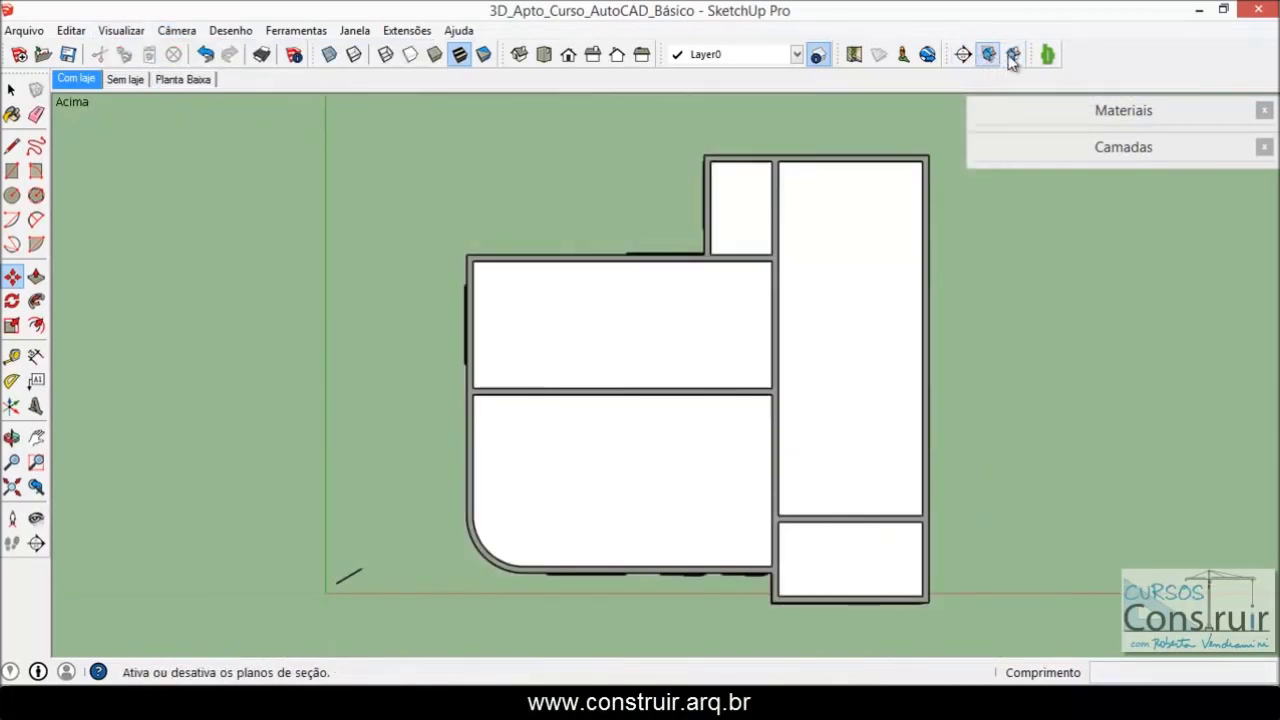
Re-enable section cuts, orbit into 3D, then visit the Planta Baixa and Com laje scenes.
left_click(1013, 55)
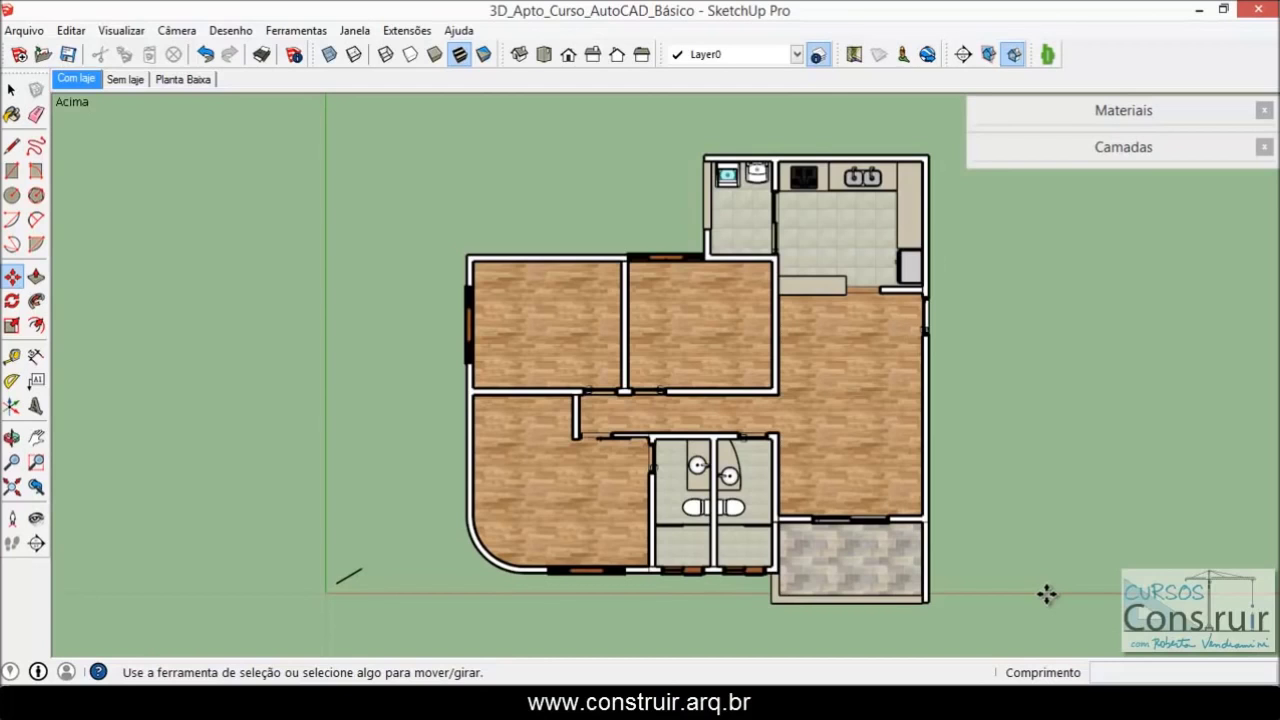
mouse_move(1077, 589)
middle_mouse_down()
mouse_move(881, 574)
mouse_move(600, 480)
middle_mouse_up()
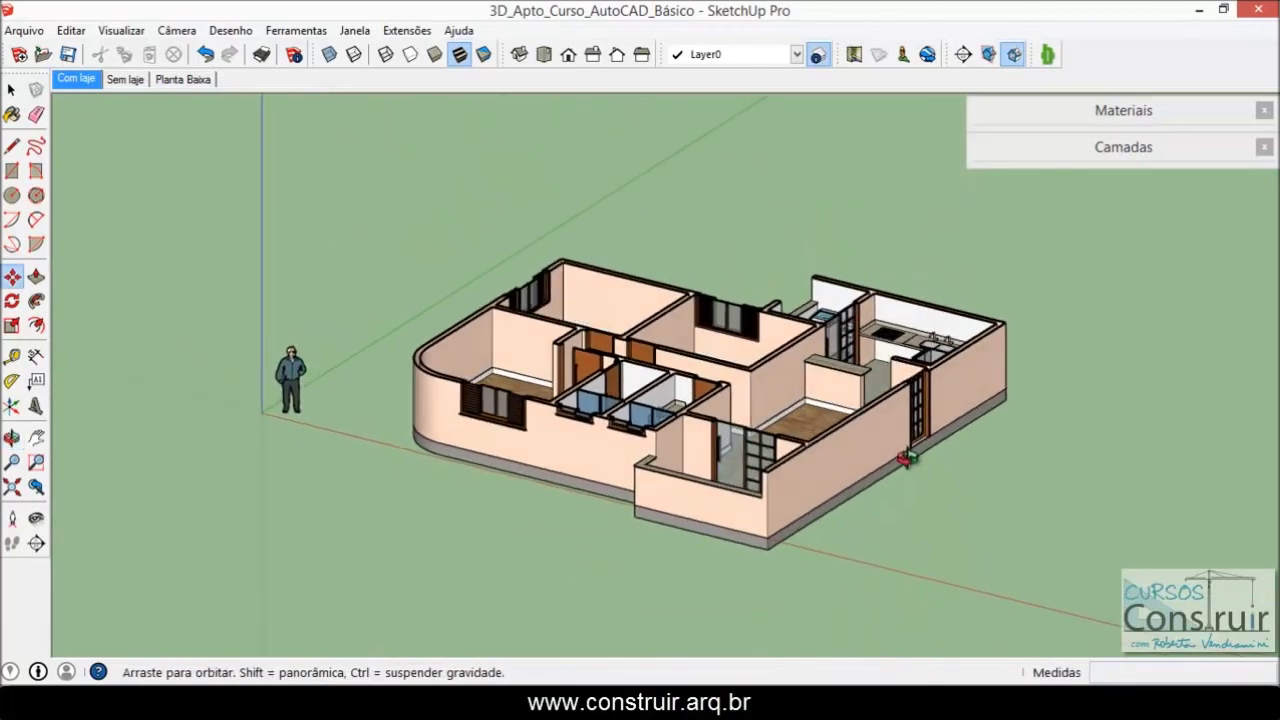
scroll(597, 423, "up", 5)
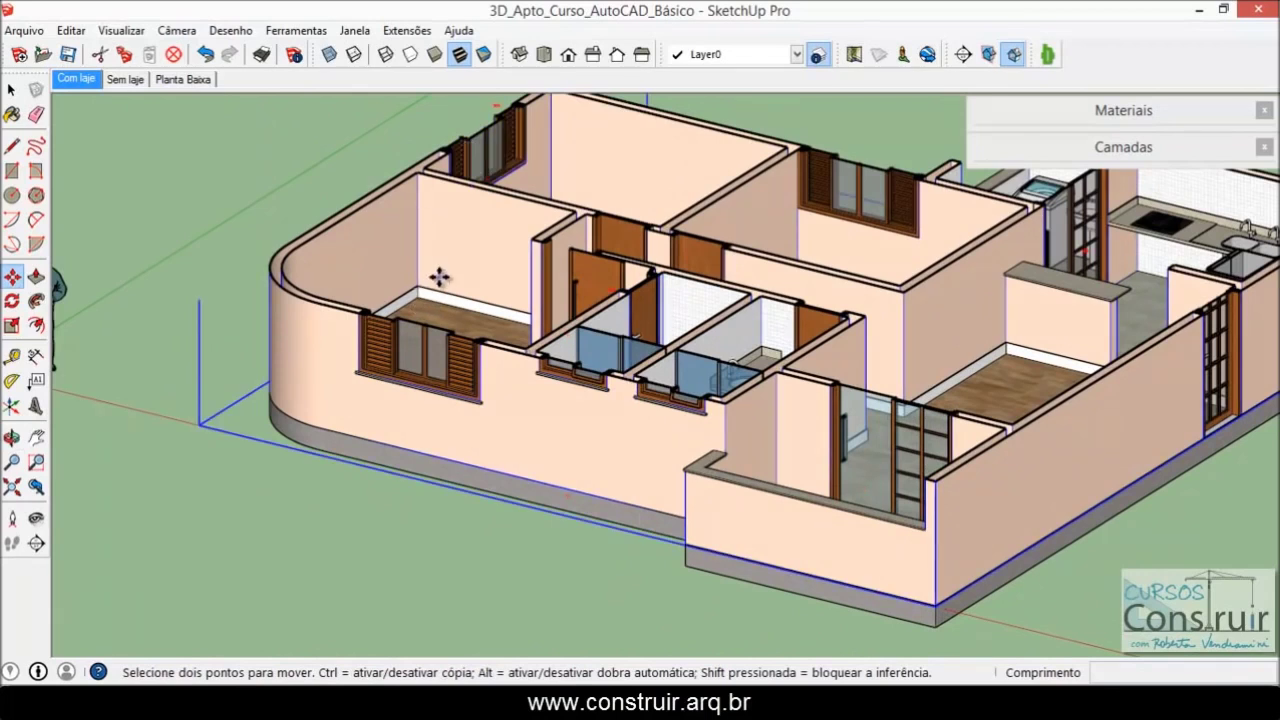
key("space")
left_click(168, 79)
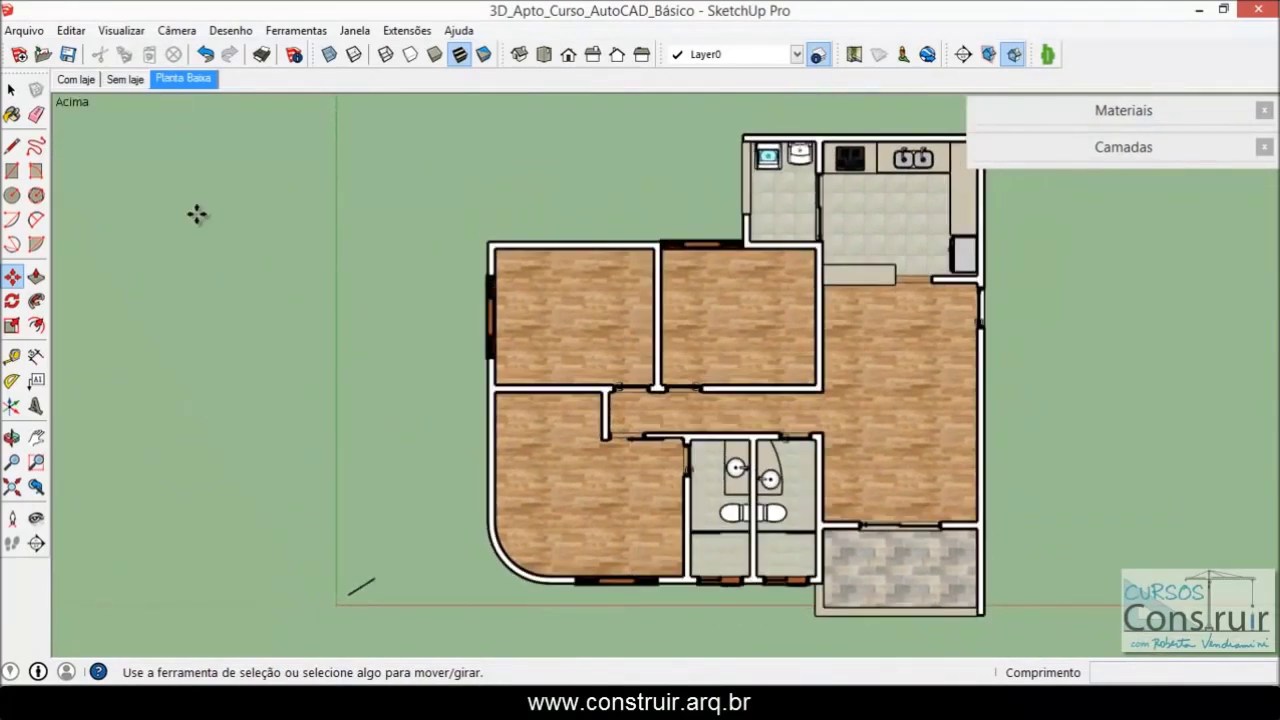
left_click(78, 80)
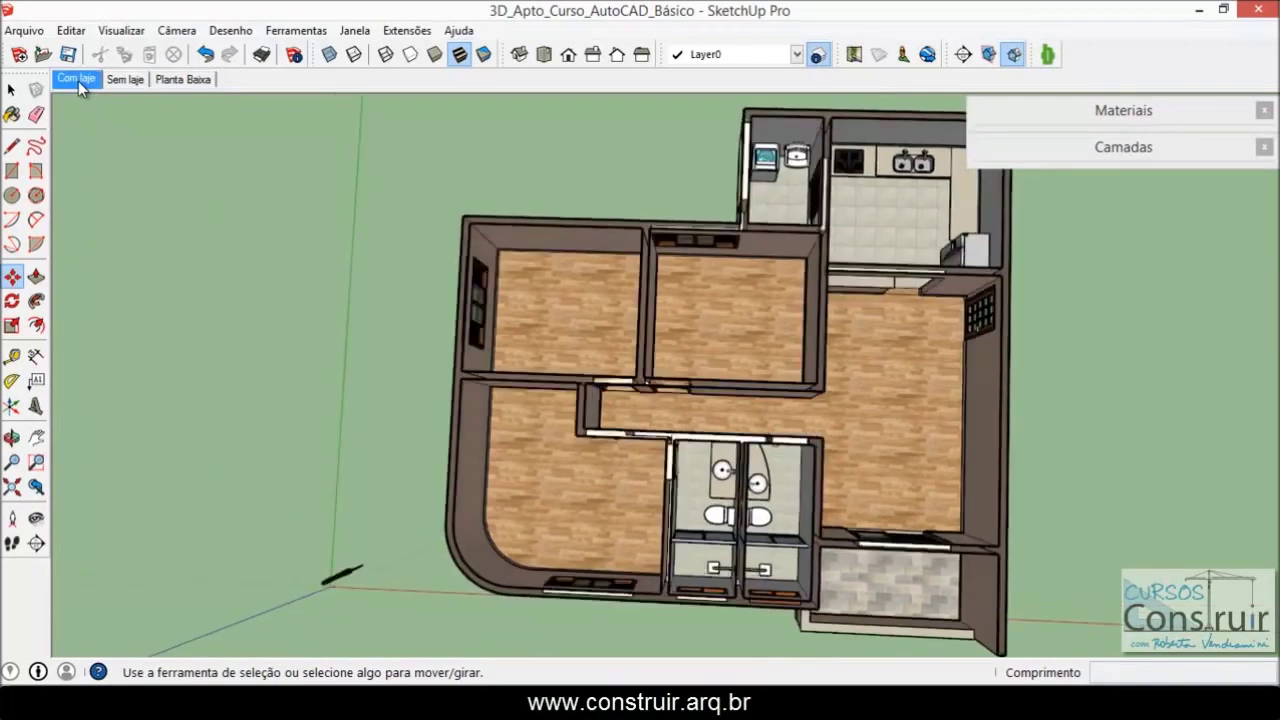
Show the Com laje scene and orbit to a lower angled view of the front.
left_click(78, 81)
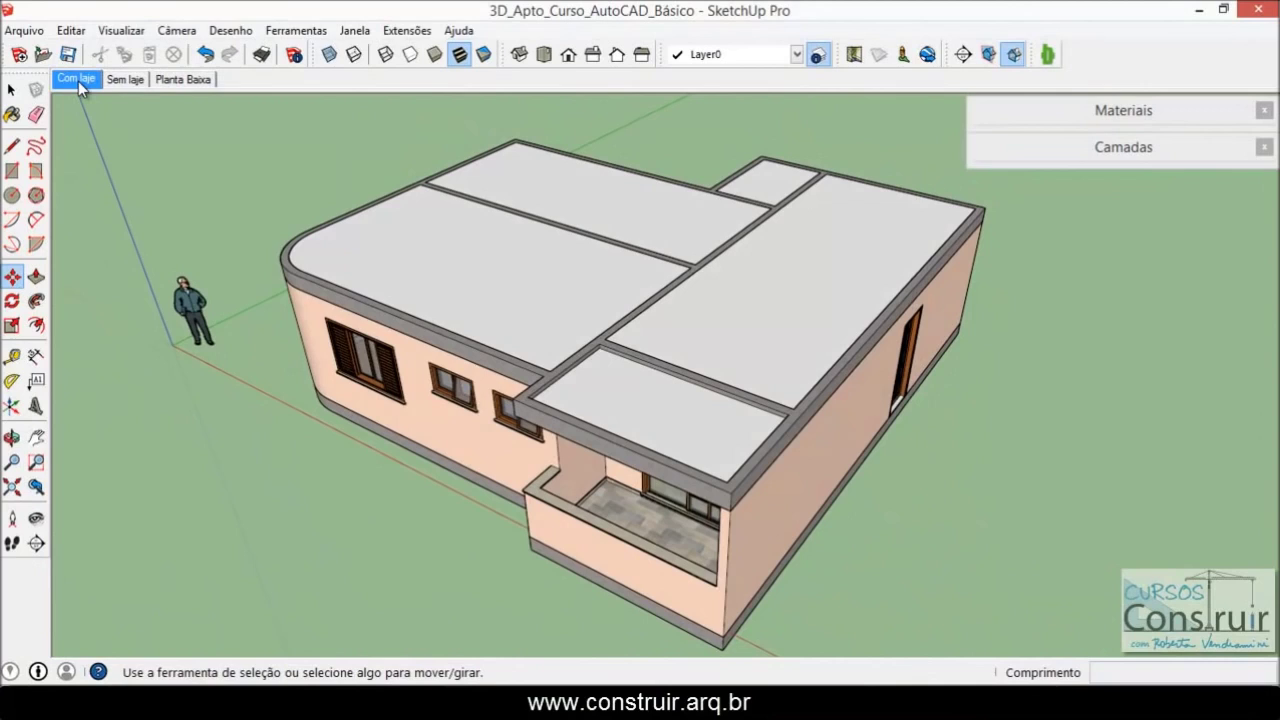
mouse_move(580, 440)
middle_mouse_down()
mouse_move(600, 500)
mouse_move(700, 495)
mouse_move(660, 470)
middle_mouse_up()
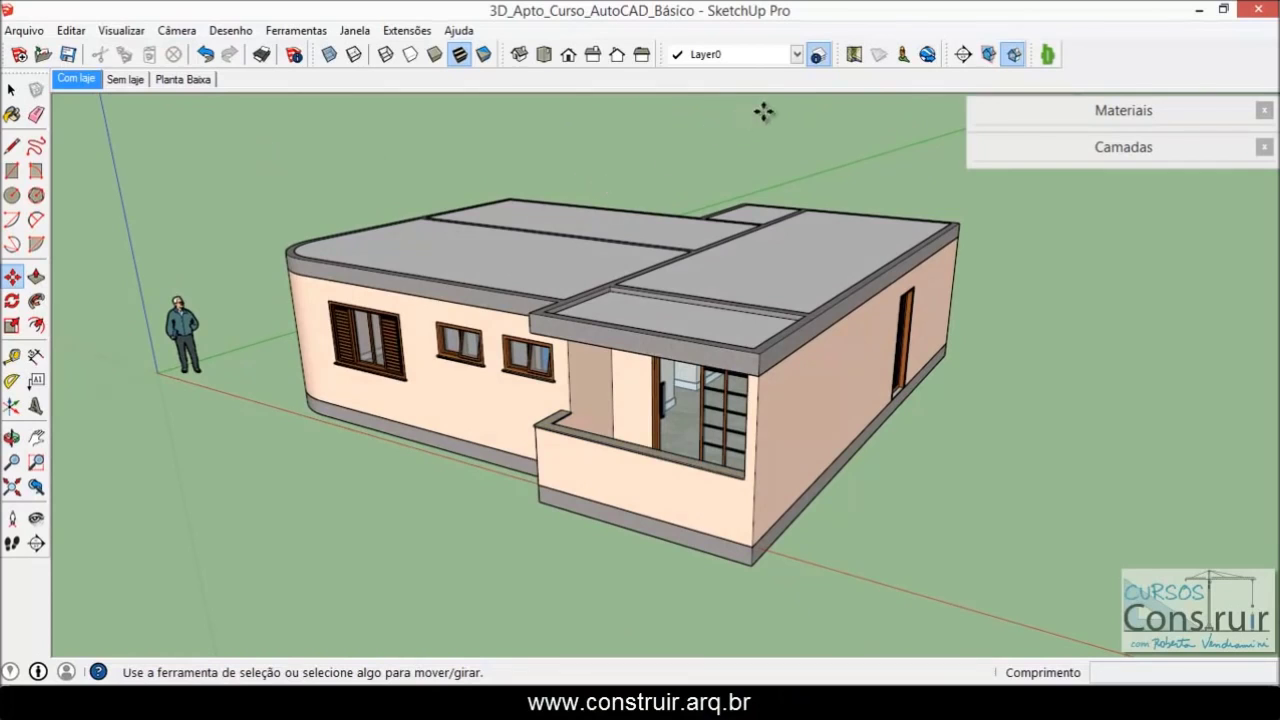
left_click(963, 54)
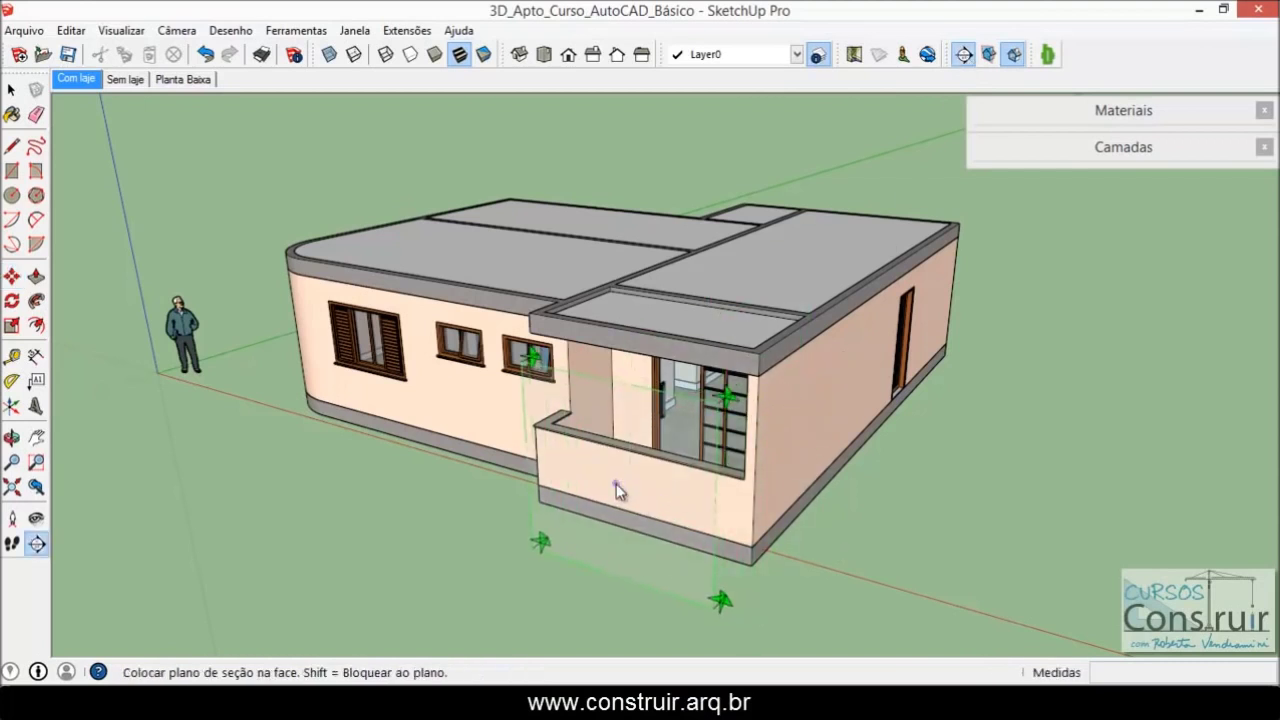
Place a vertical section plane on the balcony wall and move it 2.43 m inward.
left_click(616, 483)
key("m")
key("space")
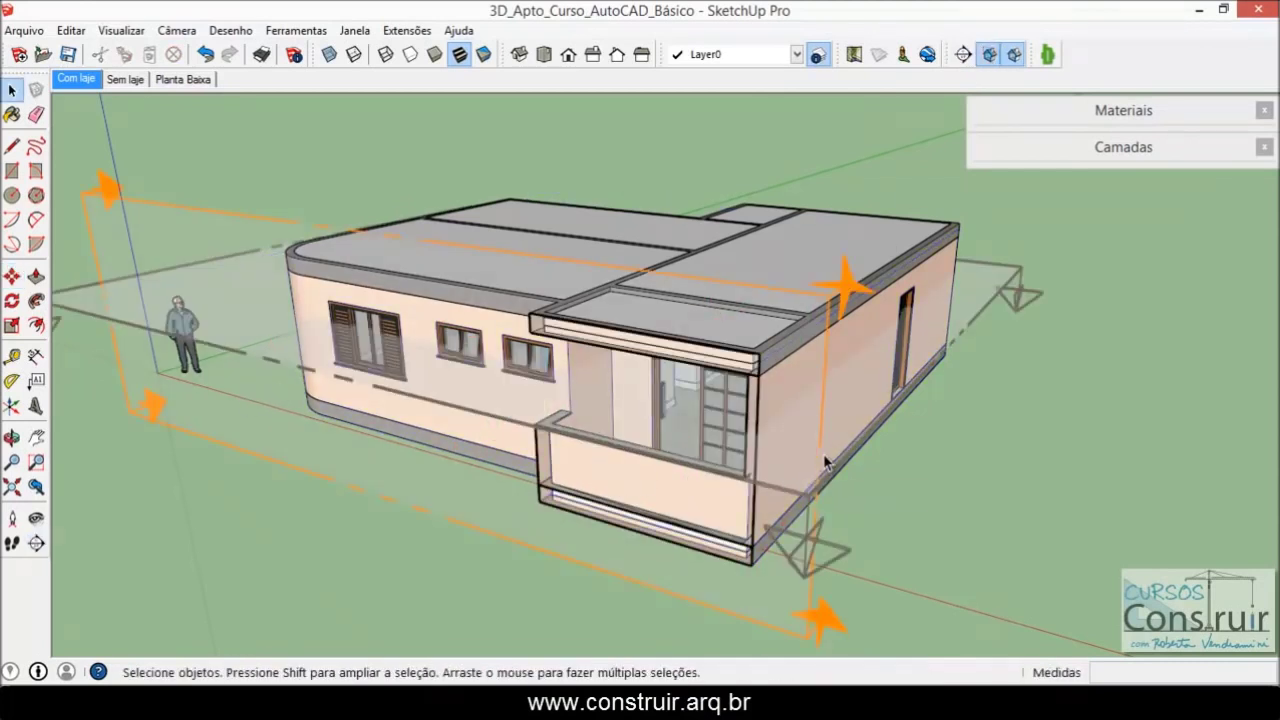
left_click(929, 478)
key("m")
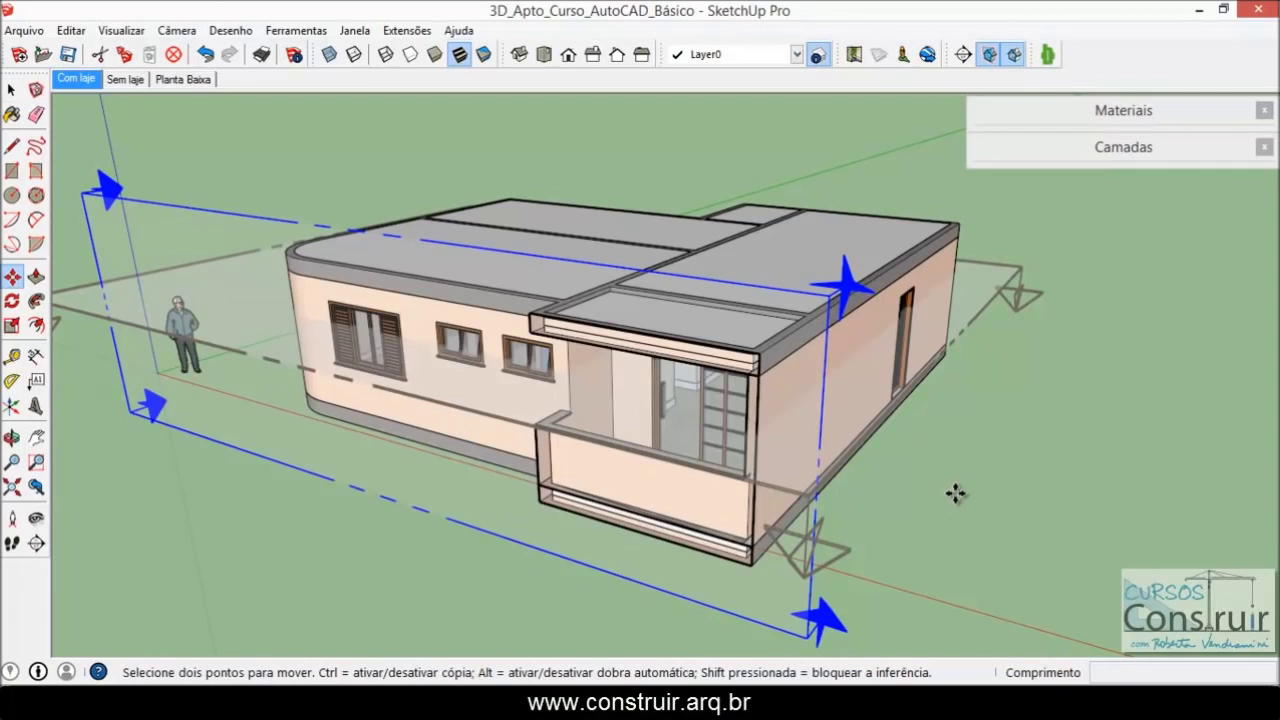
left_click(957, 491)
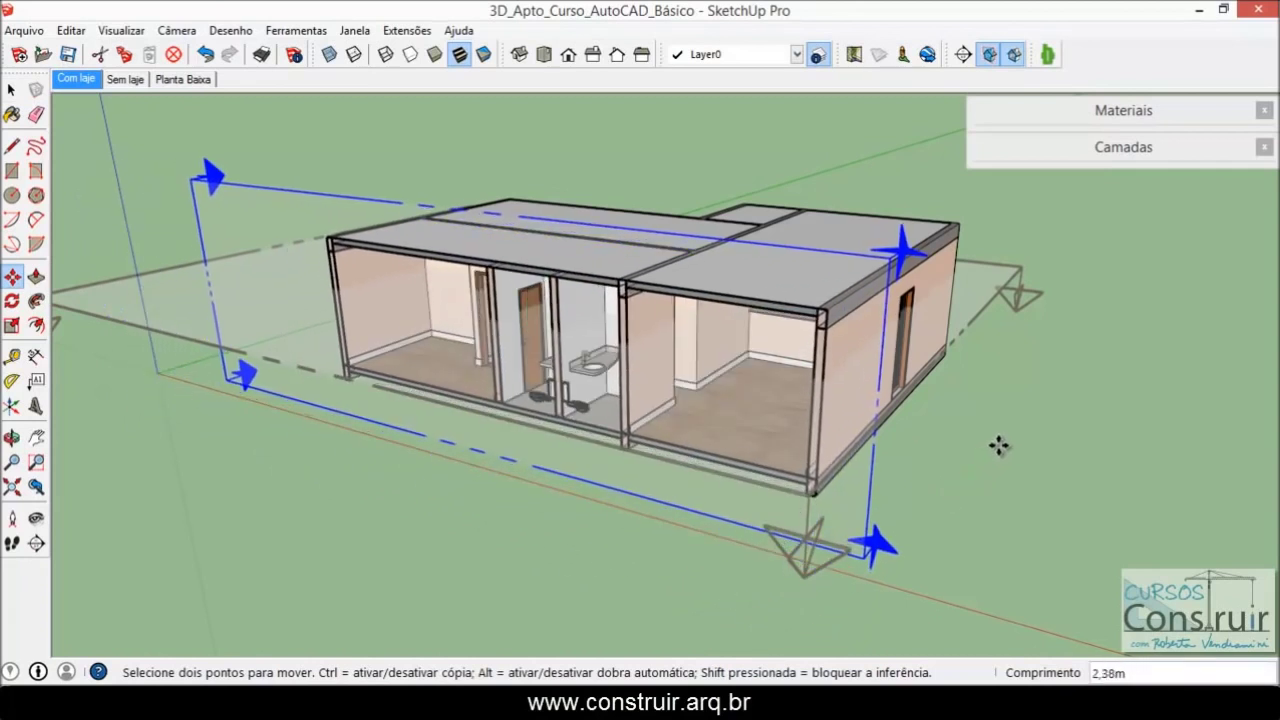
left_click(1000, 444)
key("space")
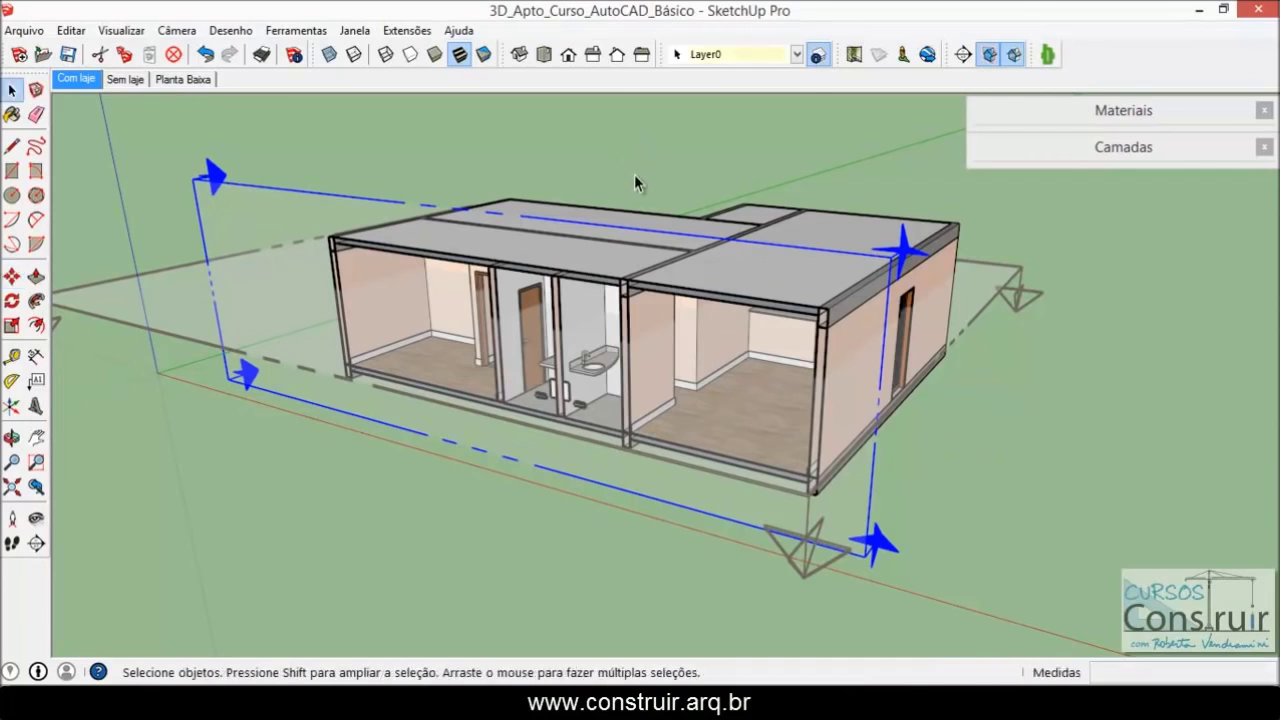
left_click(634, 175)
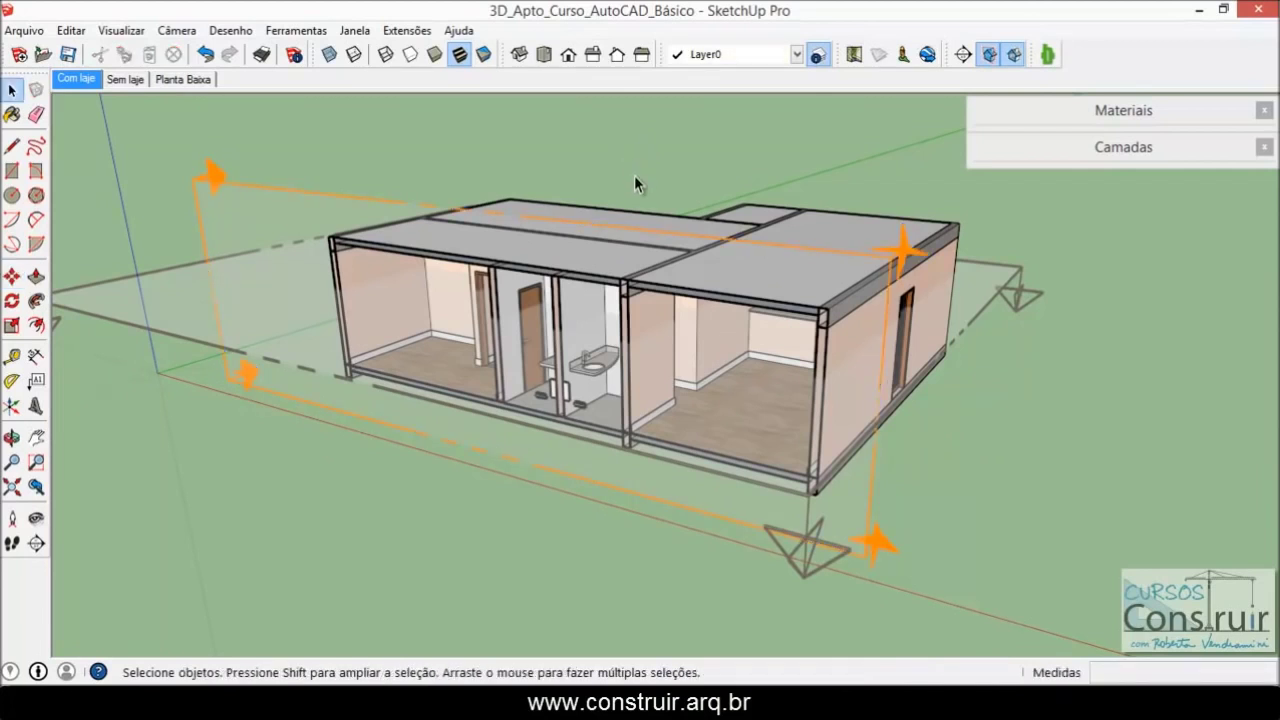
middle_click_drag(684, 343, 813, 326)
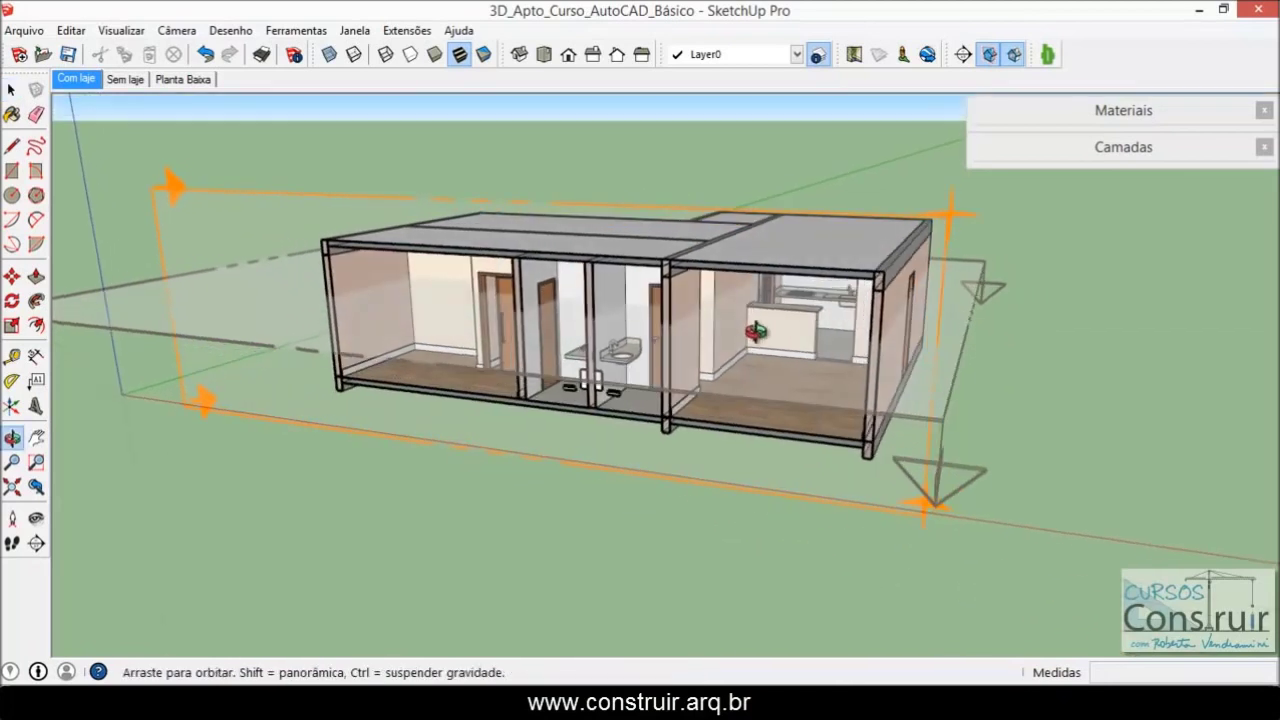
scroll(615, 334, "up", 3)
Show the sectioned house in the Front standard view with parallel projection.
mouse_move(615, 334)
middle_mouse_down()
mouse_move(734, 323)
mouse_move(566, 535)
middle_mouse_up()
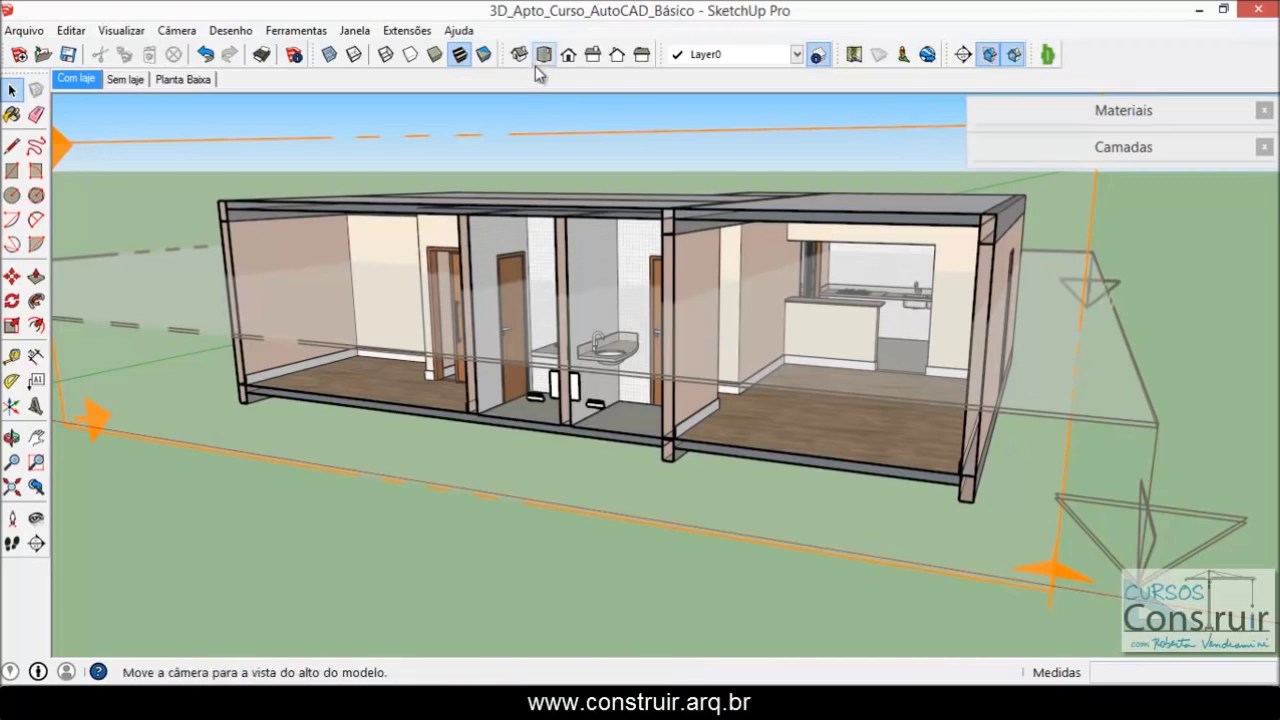
left_click(568, 55)
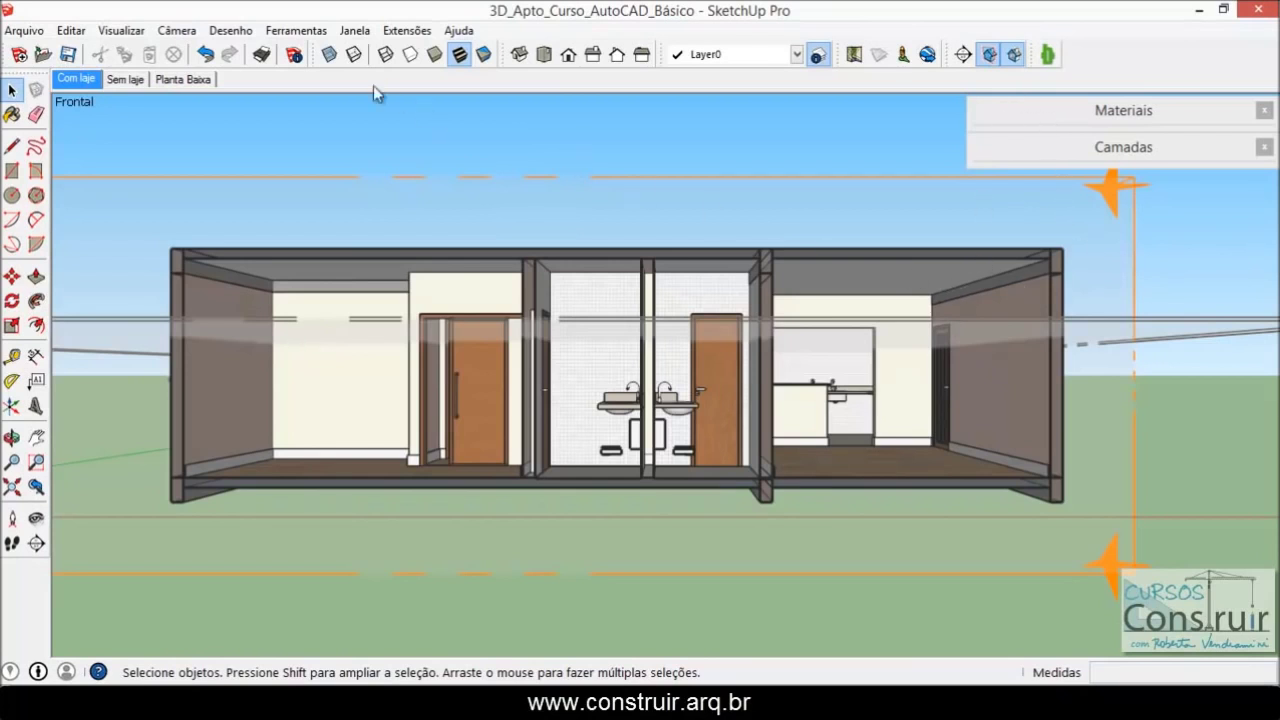
left_click(171, 31)
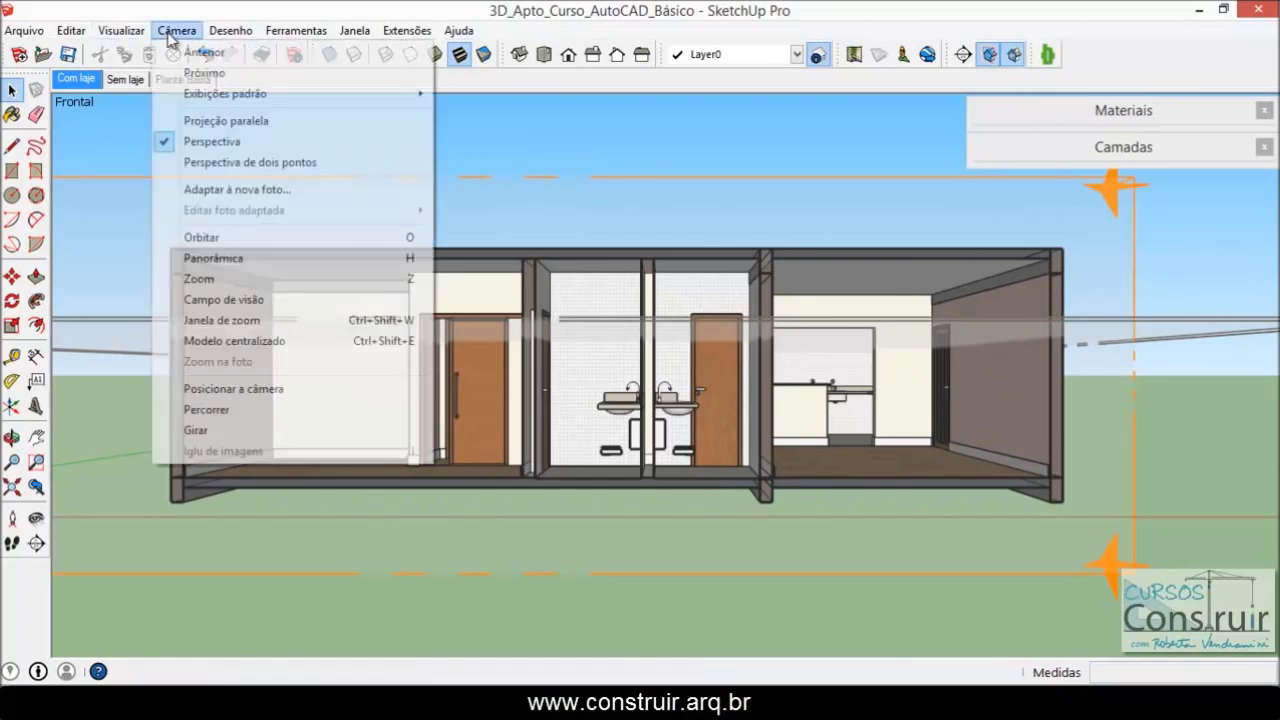
Apply parallel projection and zoom in on the flat front section elevation.
left_click(173, 121)
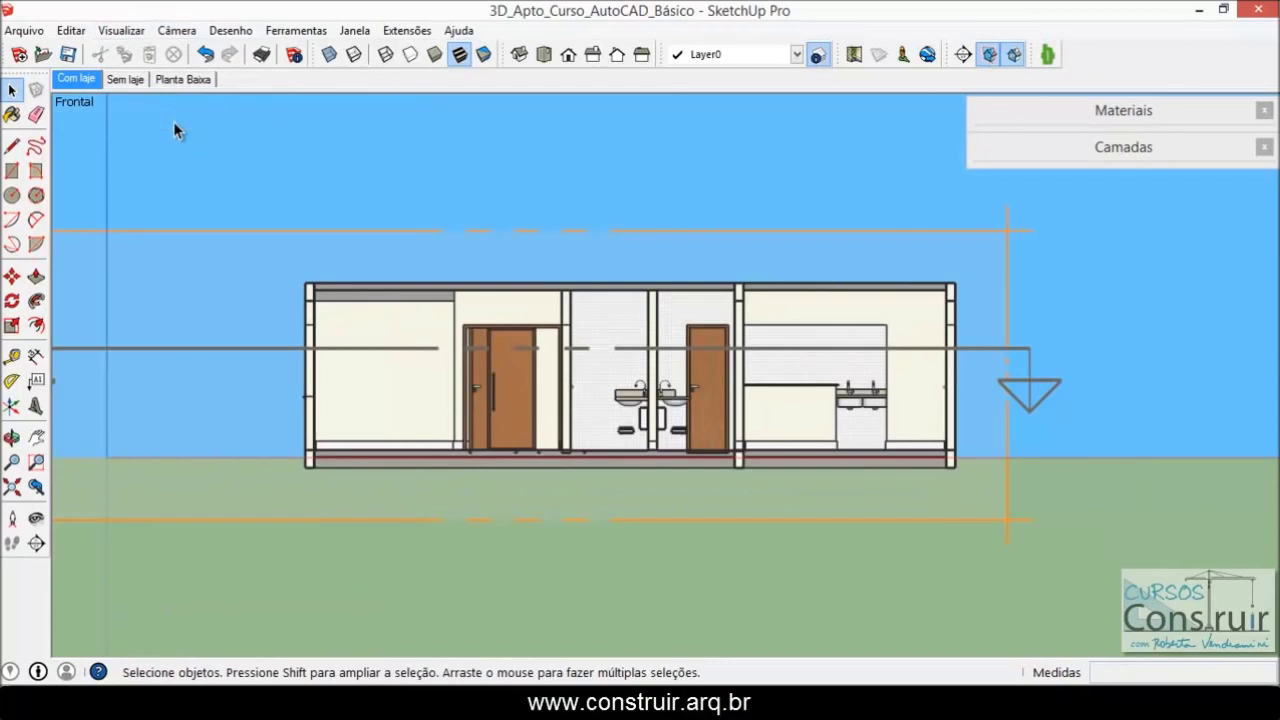
scroll(663, 274, "up", 1)
scroll(620, 258, "up", 1)
scroll(400, 262, "up", 1)
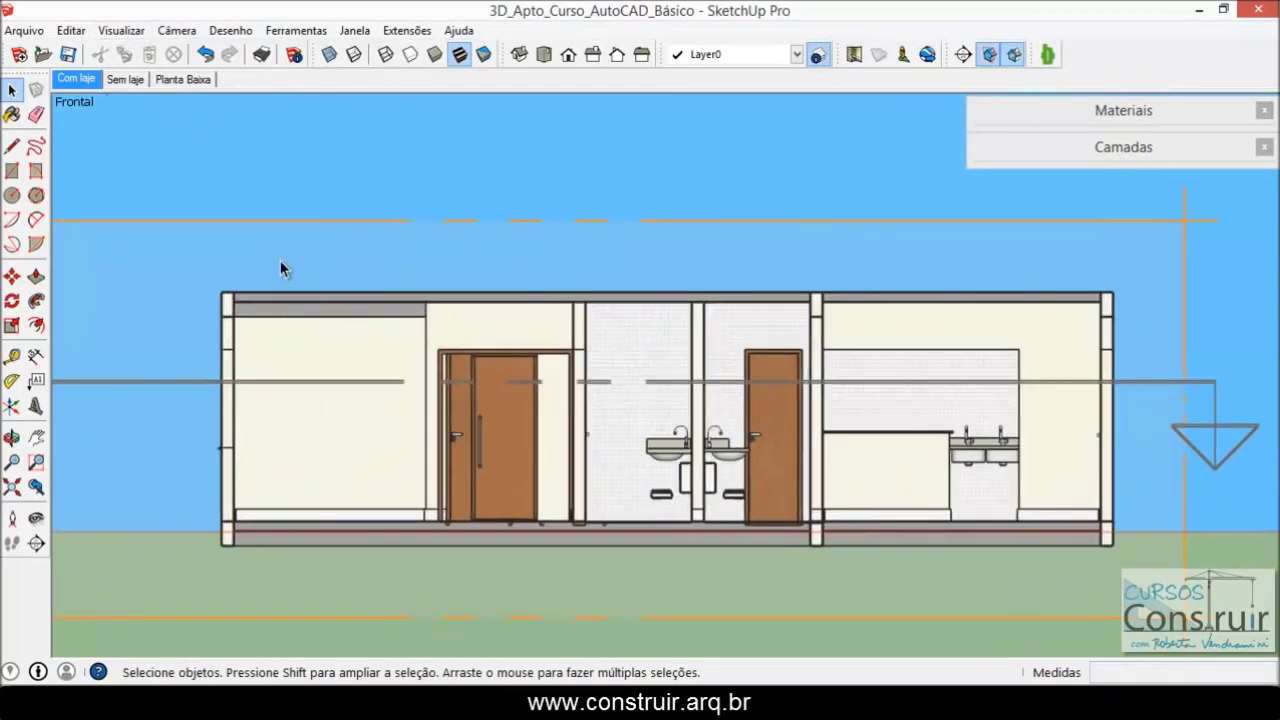
scroll(281, 263, "up", 1)
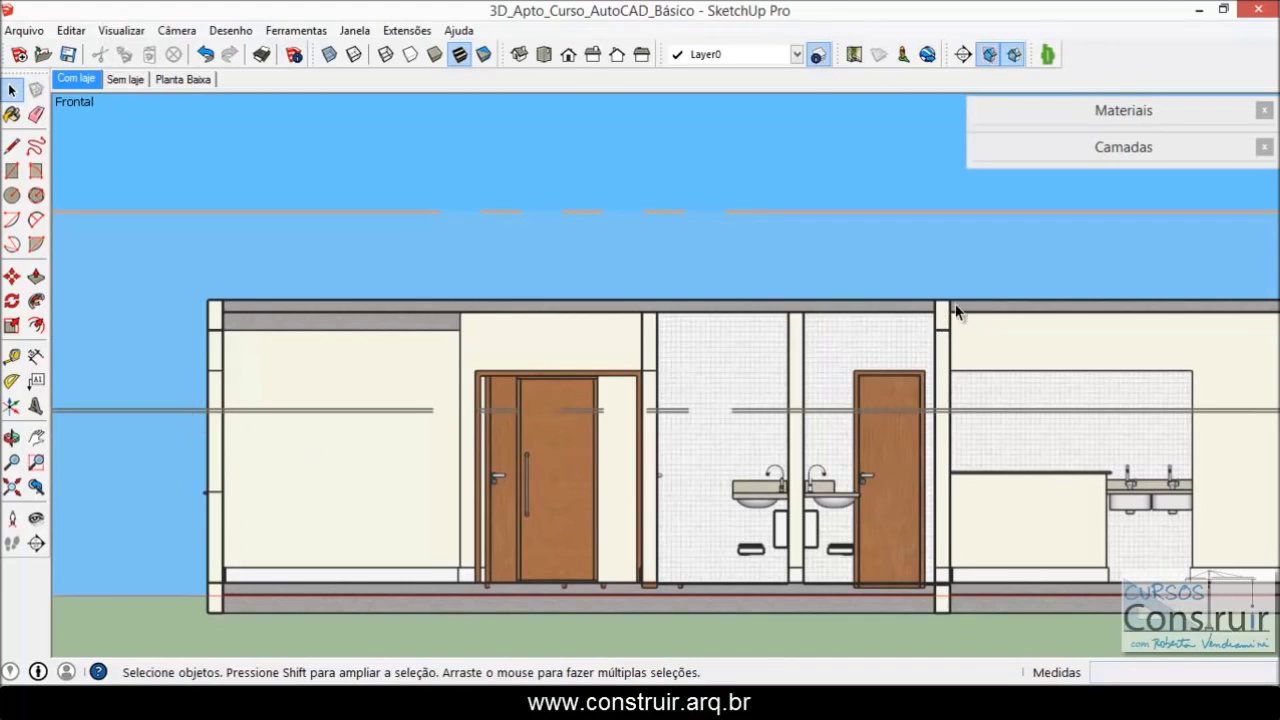
scroll(336, 412, "down", 1)
scroll(336, 412, "down", 2)
scroll(1137, 423, "up", 2)
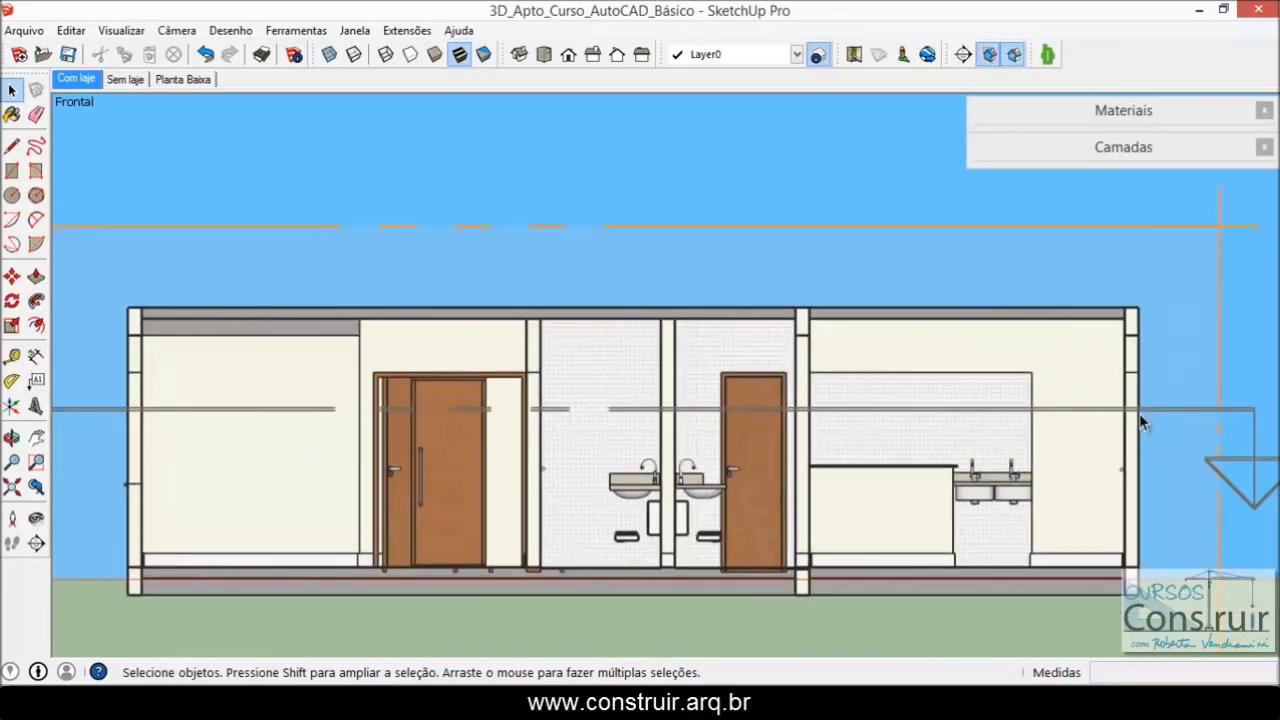
scroll(1016, 462, "up", 1)
scroll(563, 363, "down", 2)
Orbit back into a 3D view of the lengthwise-cut house.
mouse_move(574, 360)
middle_mouse_down()
mouse_move(830, 430)
mouse_move(375, 242)
middle_mouse_up()
scroll(366, 224, "down", 1)
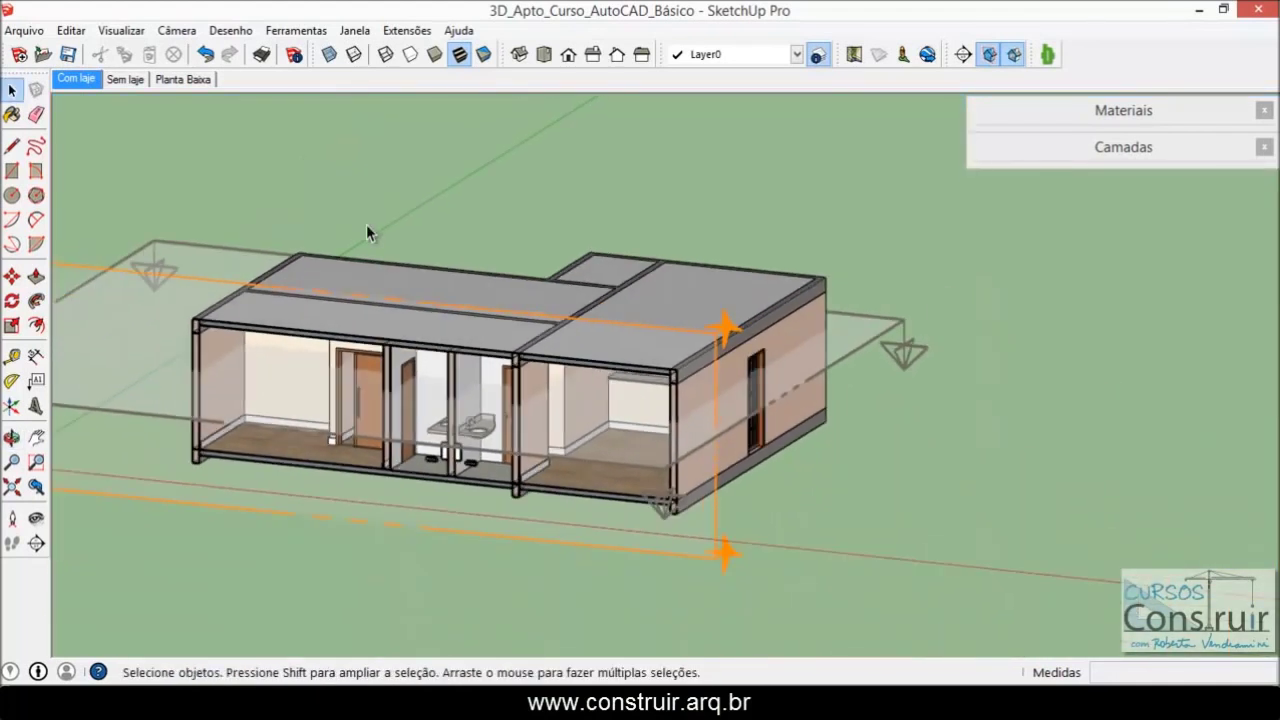
scroll(366, 224, "down", 1)
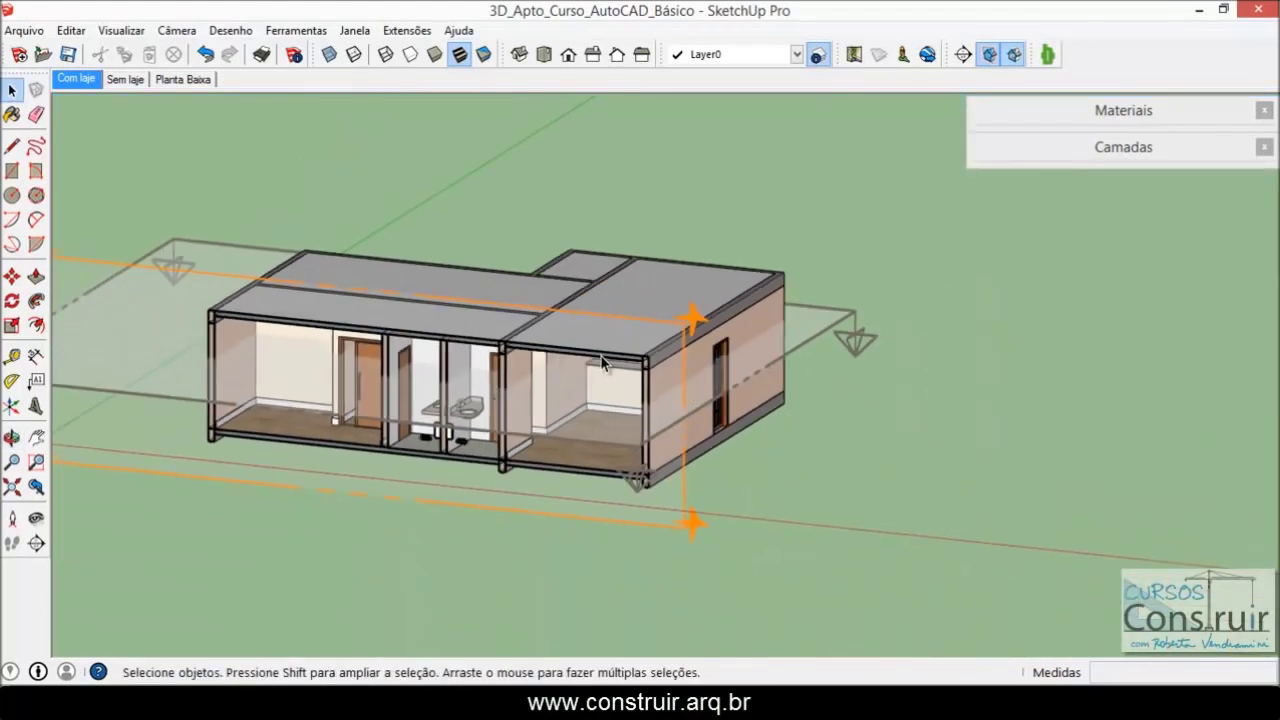
Delete the front section plane.
left_click(539, 314)
key("Delete")
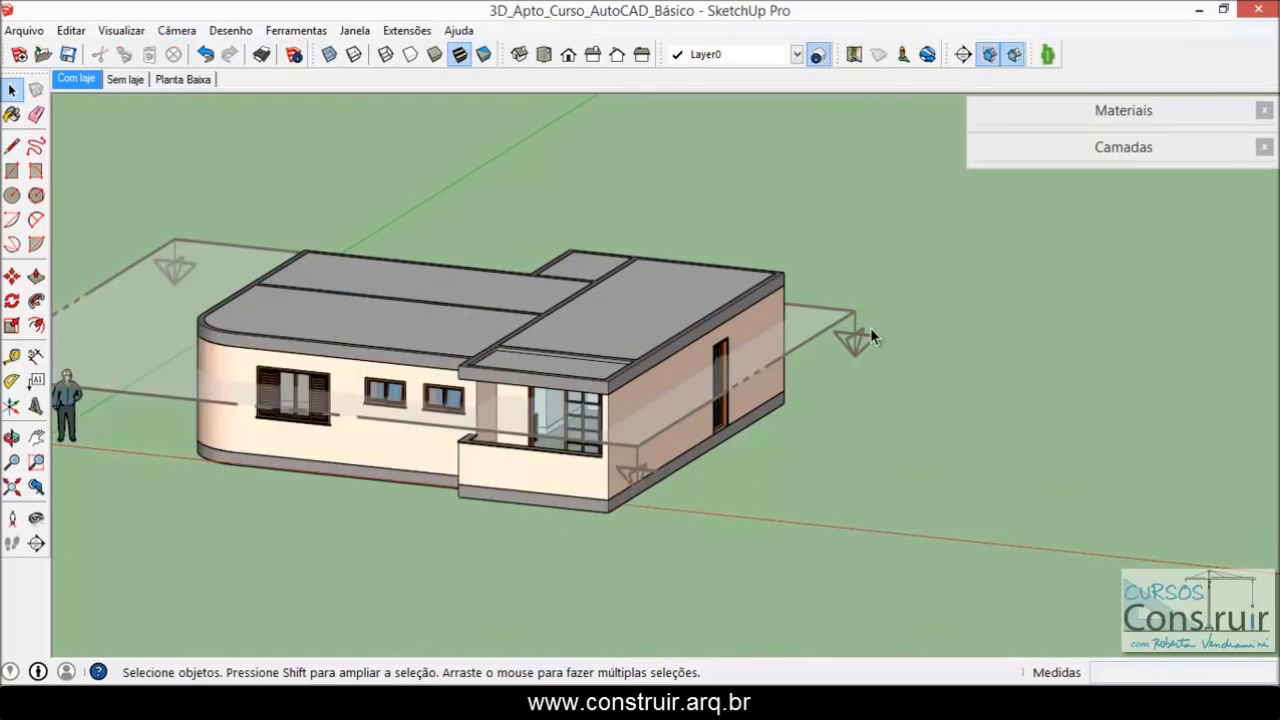
scroll(759, 369, "up", 2)
scroll(720, 400, "up", 1)
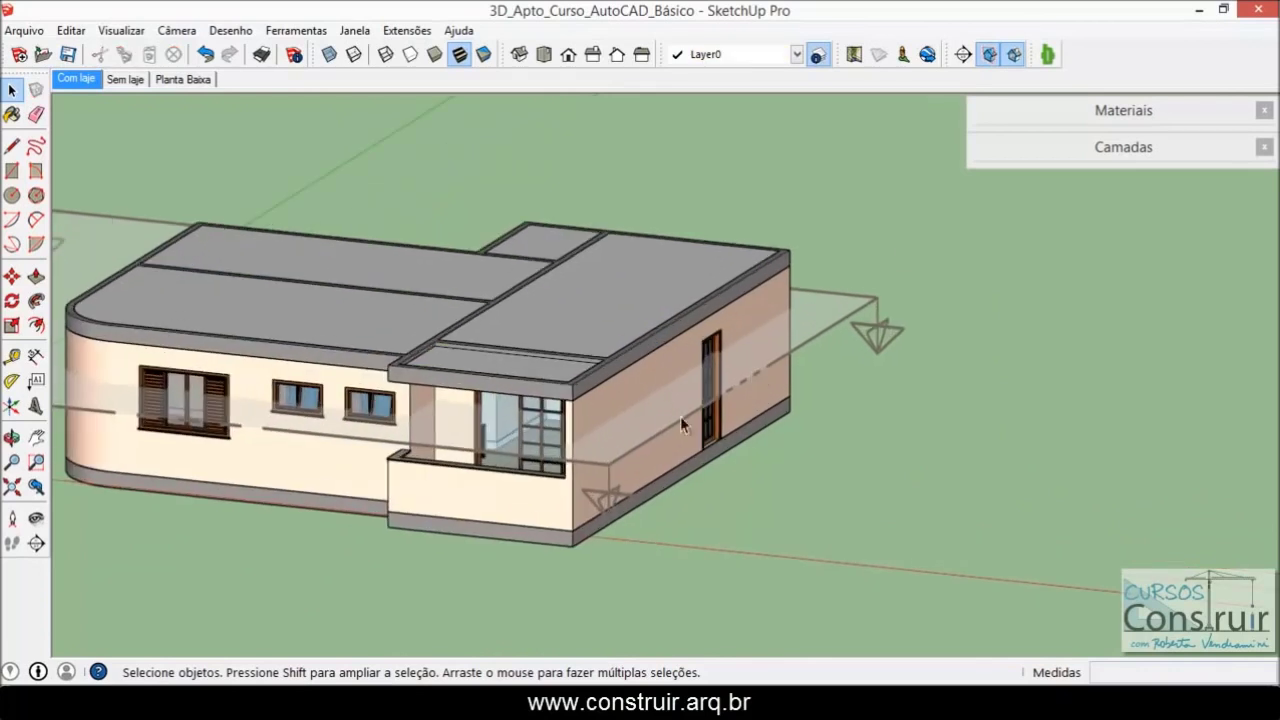
Delete the remaining section plane and turn the view toward the side wall.
left_click(866, 325)
left_click(919, 297)
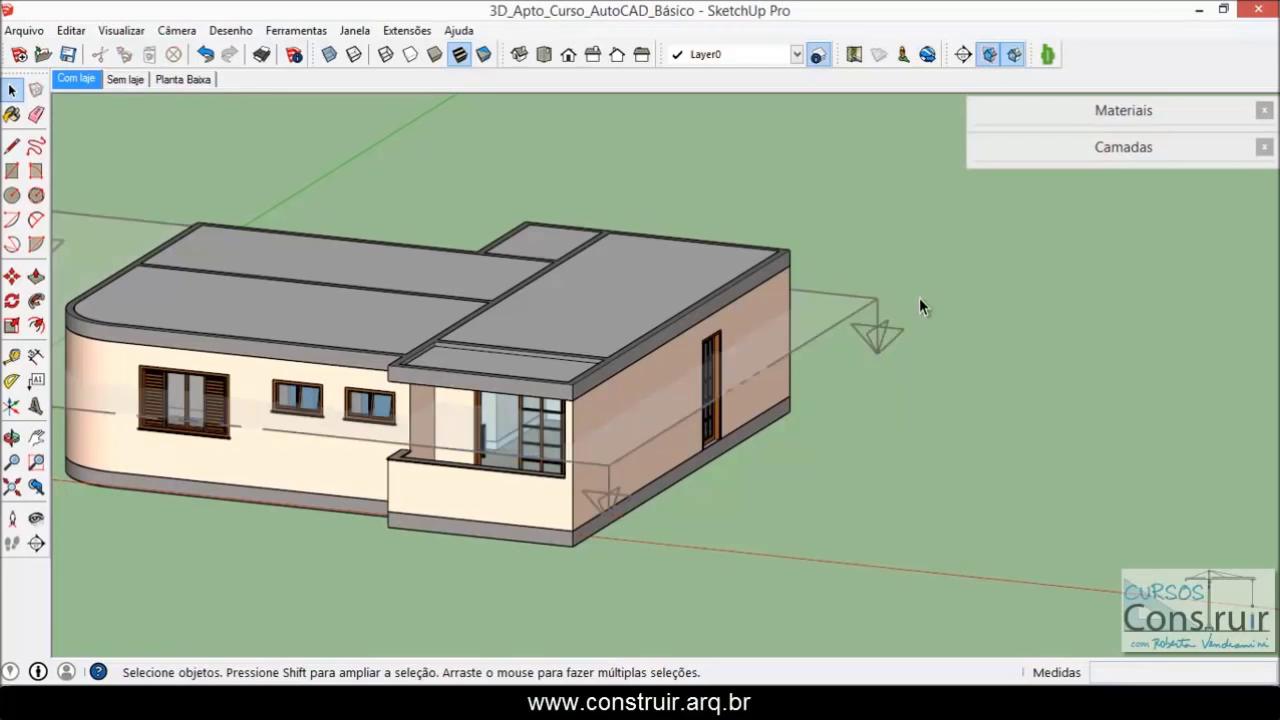
left_click(866, 320)
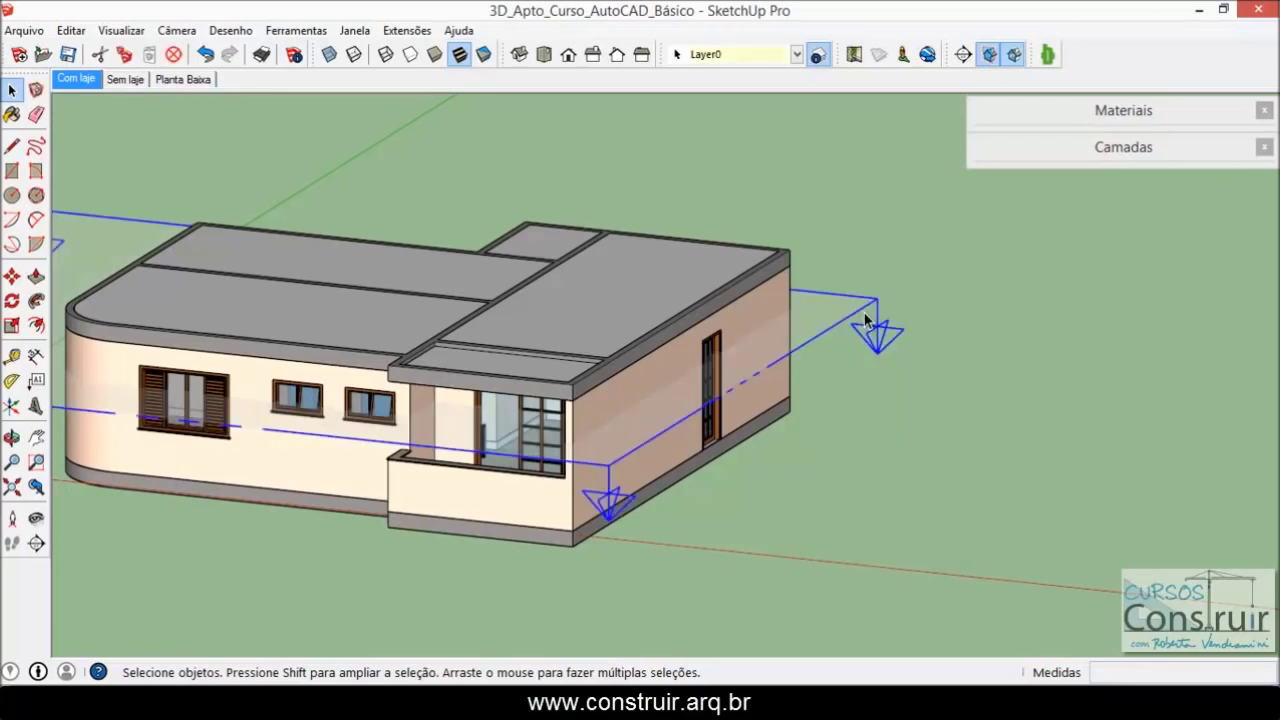
key("Delete")
middle_click_drag(736, 448, 668, 434)
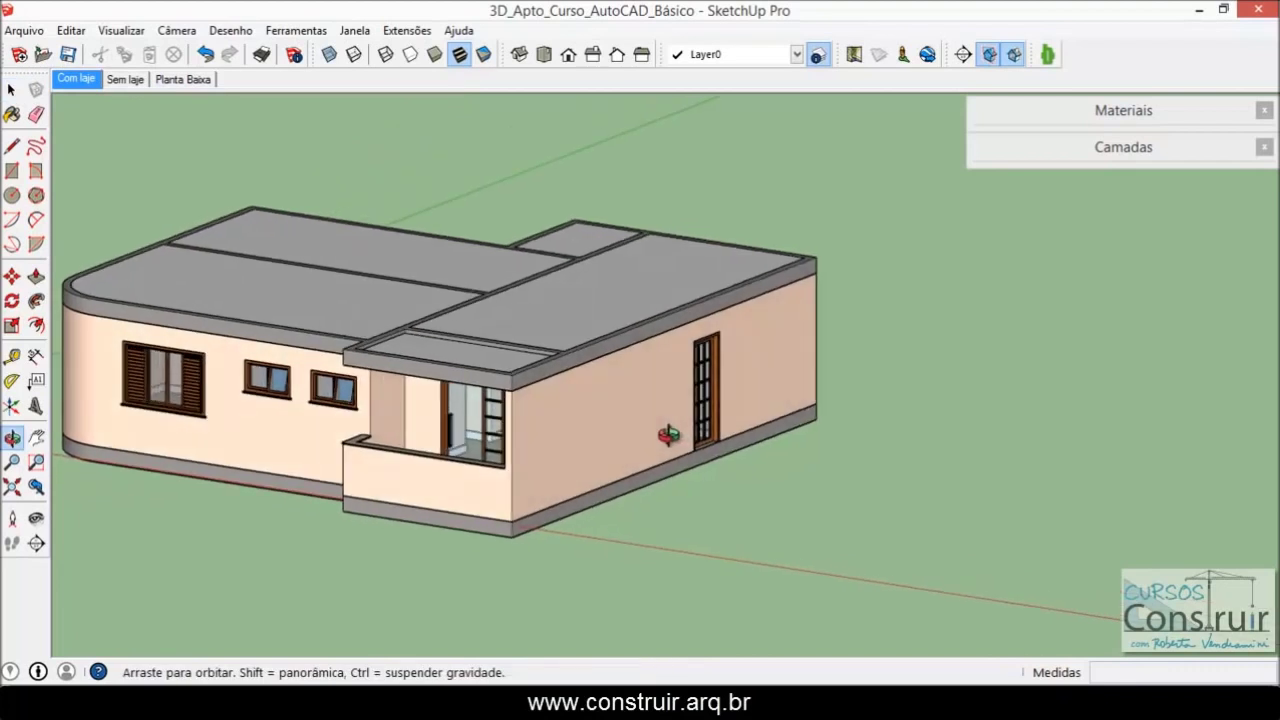
left_click(963, 54)
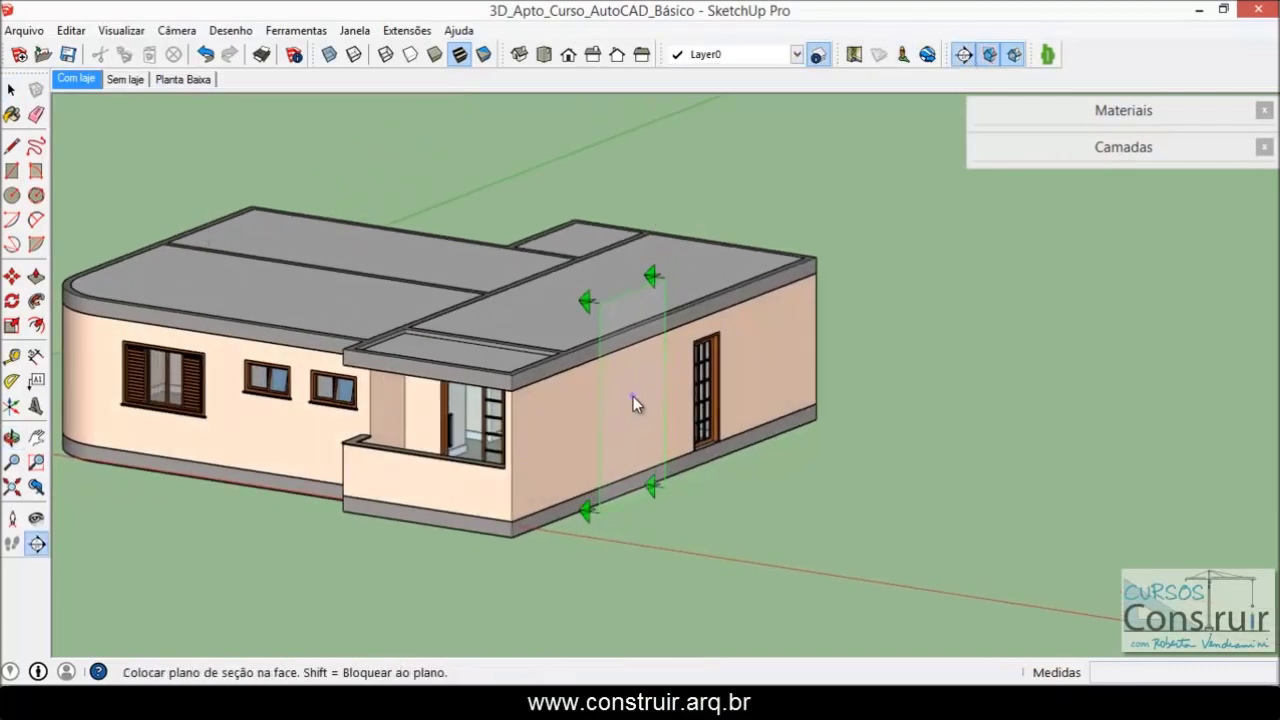
Place a section plane on the side wall and move it inside the house.
left_click(633, 396)
left_click(776, 240)
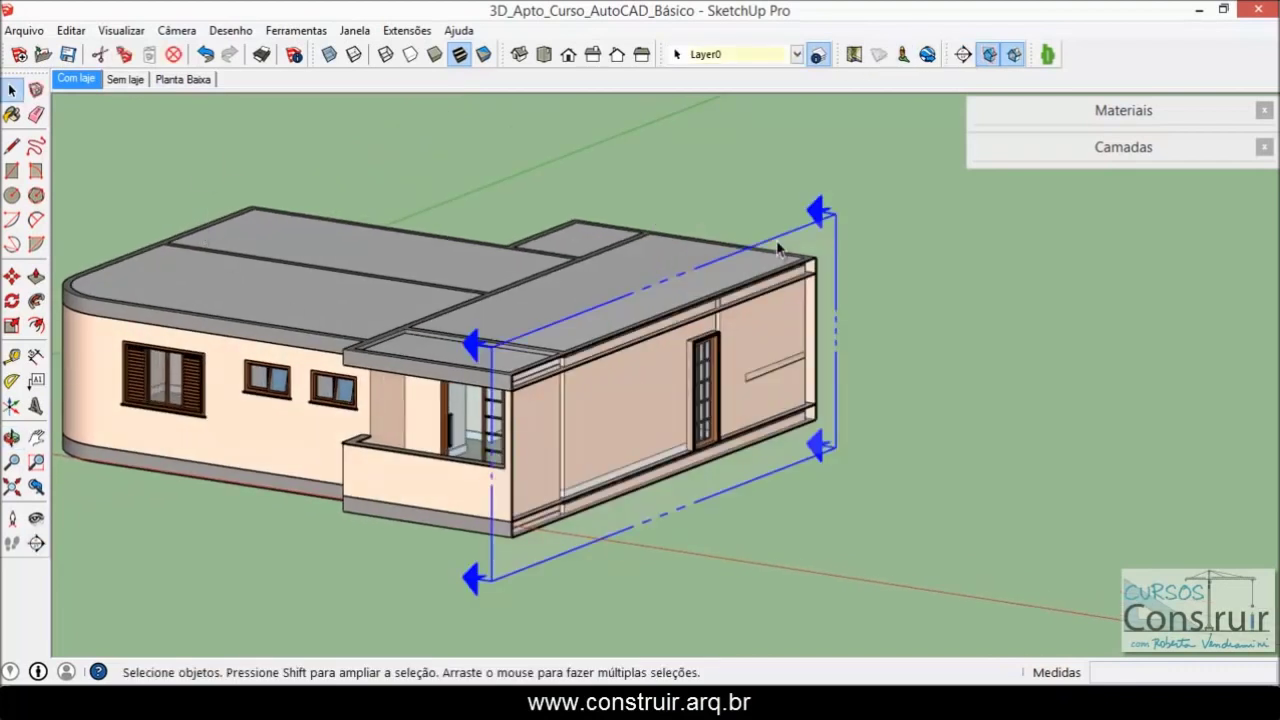
key("m")
left_click(1095, 390)
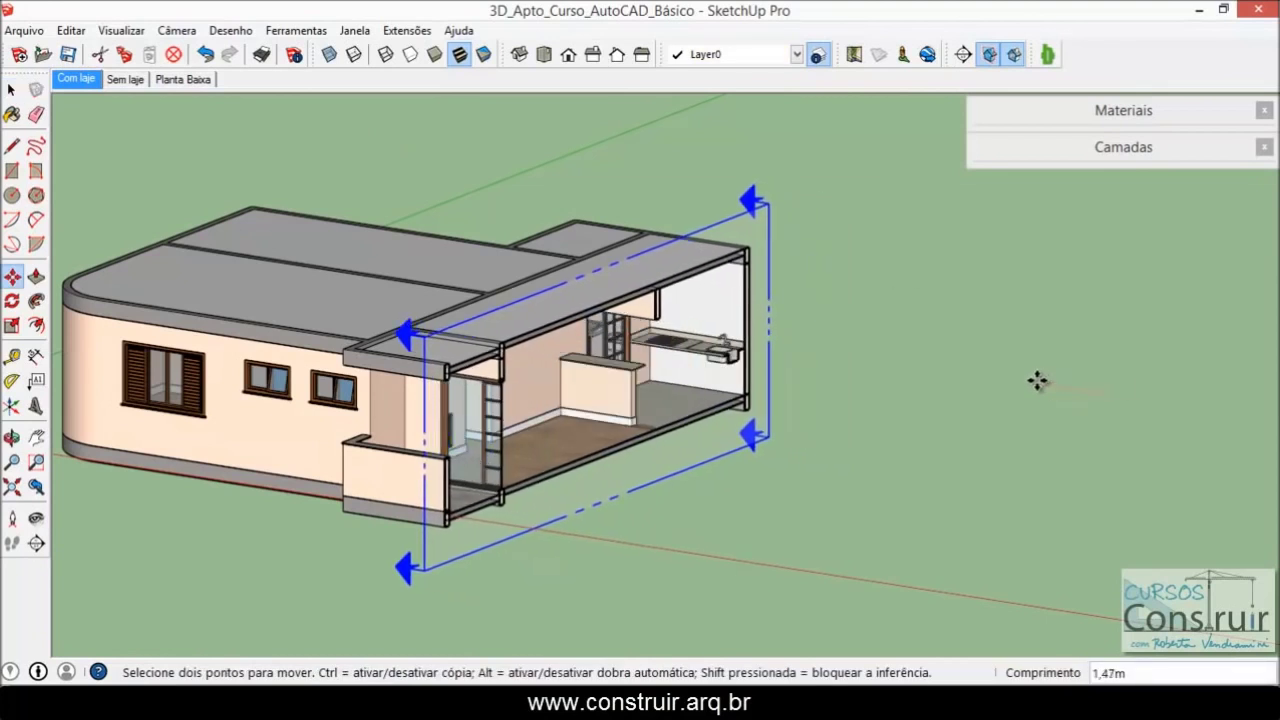
left_click(1020, 417)
key("space")
Inspect the side cut from a right-side elevation and an oblique 3D view.
mouse_move(931, 451)
middle_mouse_down()
mouse_move(791, 457)
mouse_move(560, 395)
middle_mouse_up()
scroll(665, 345, "up", 3)
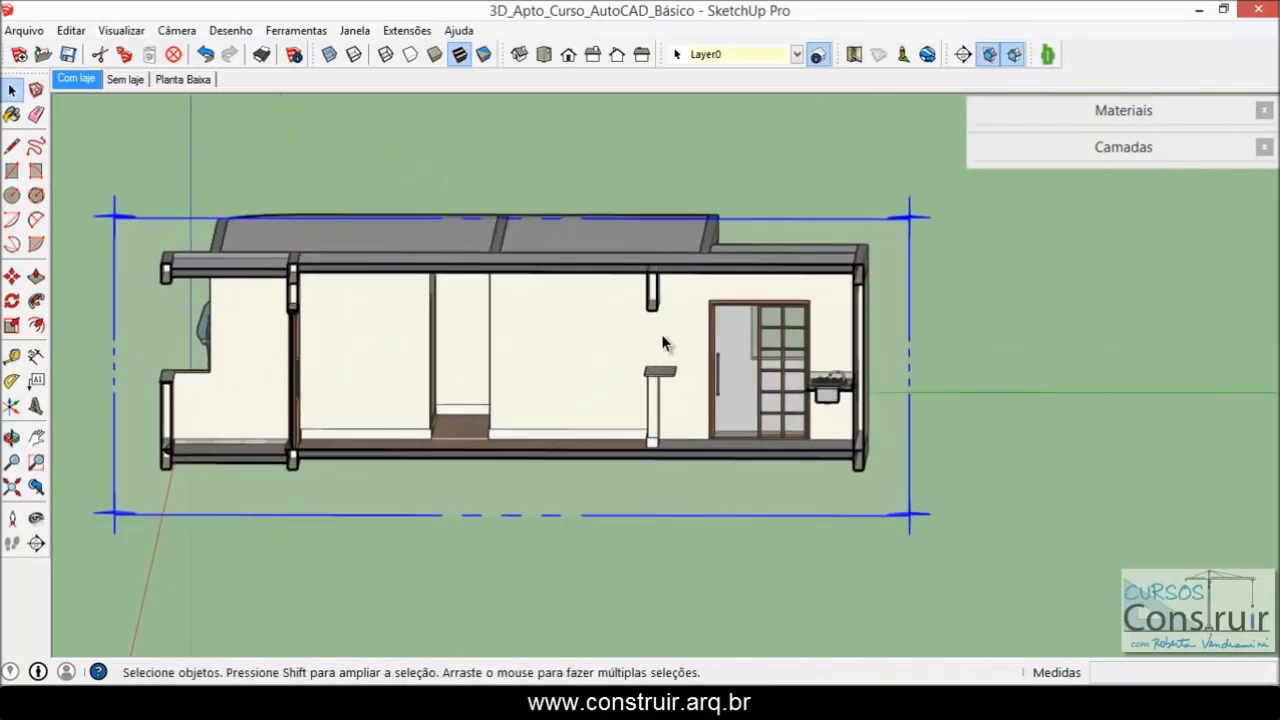
scroll(661, 350, "up", 2)
middle_click_drag(661, 342, 706, 394)
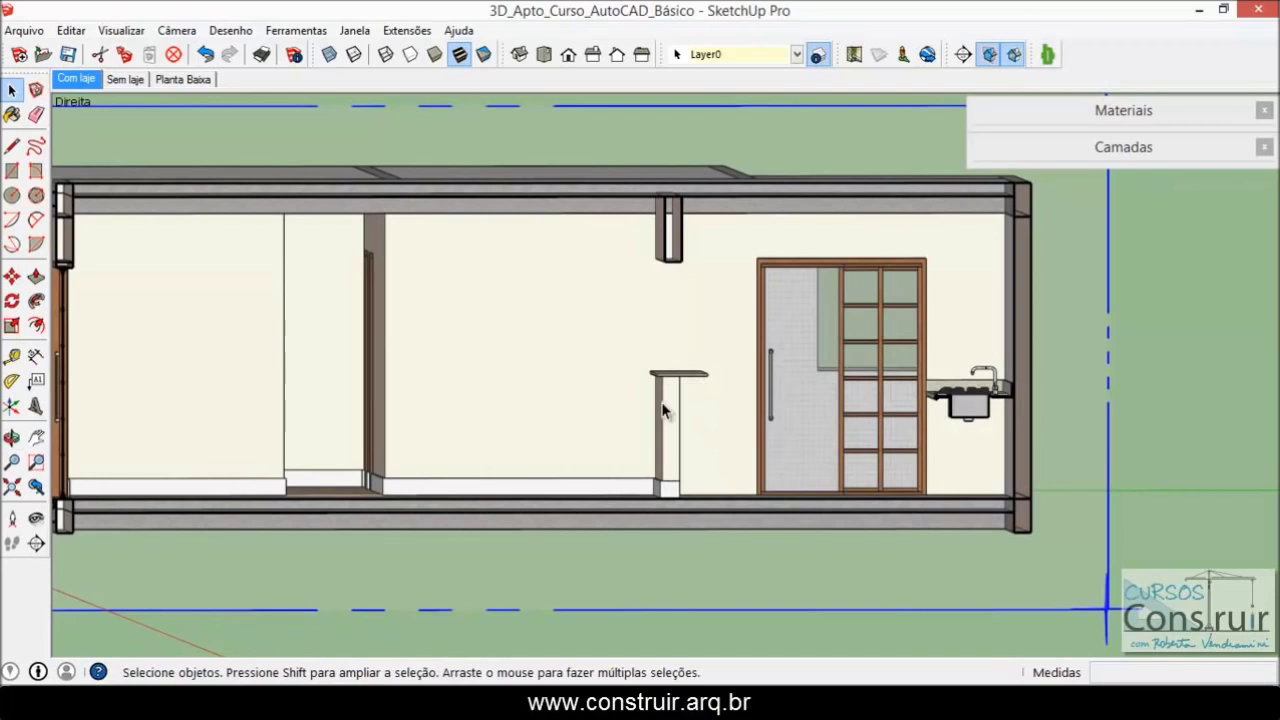
mouse_move(656, 375)
middle_mouse_down()
mouse_move(666, 400)
mouse_move(646, 423)
mouse_move(646, 392)
middle_mouse_up()
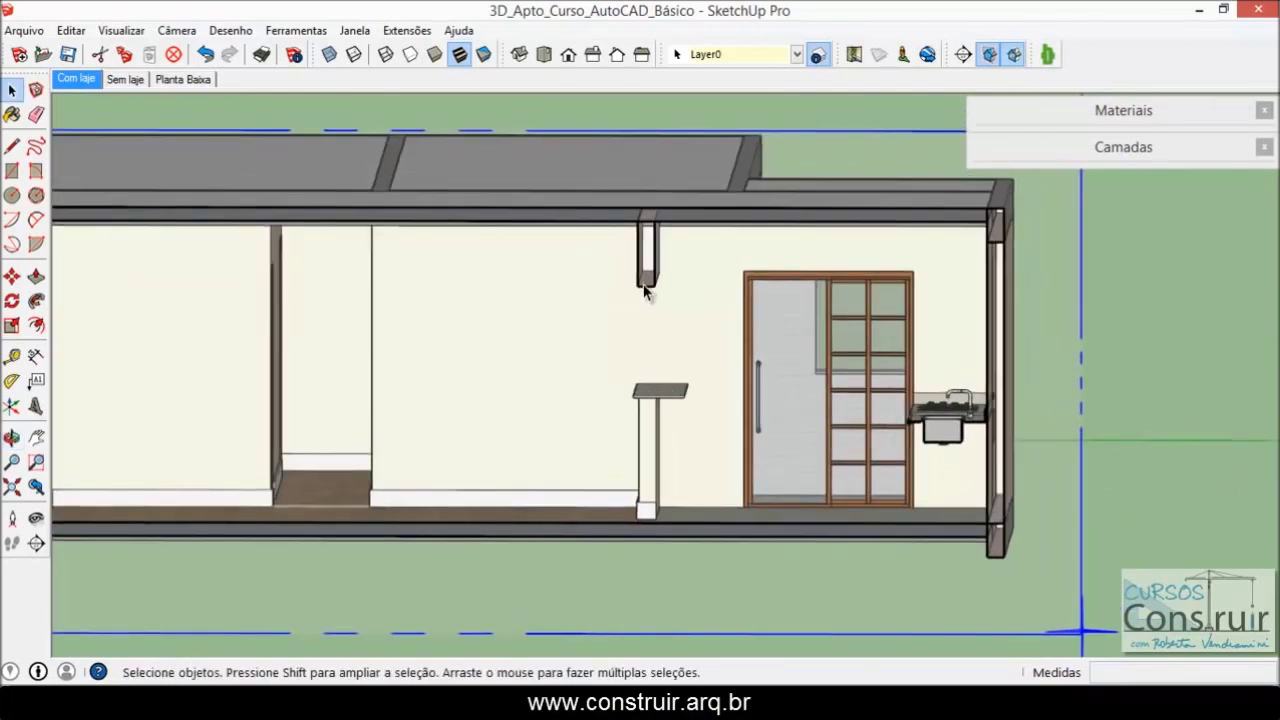
mouse_move(588, 420)
middle_mouse_down()
mouse_move(826, 423)
mouse_move(566, 492)
mouse_move(374, 471)
mouse_move(720, 485)
middle_mouse_up()
scroll(720, 485, "down", 3)
scroll(697, 476, "up", 2)
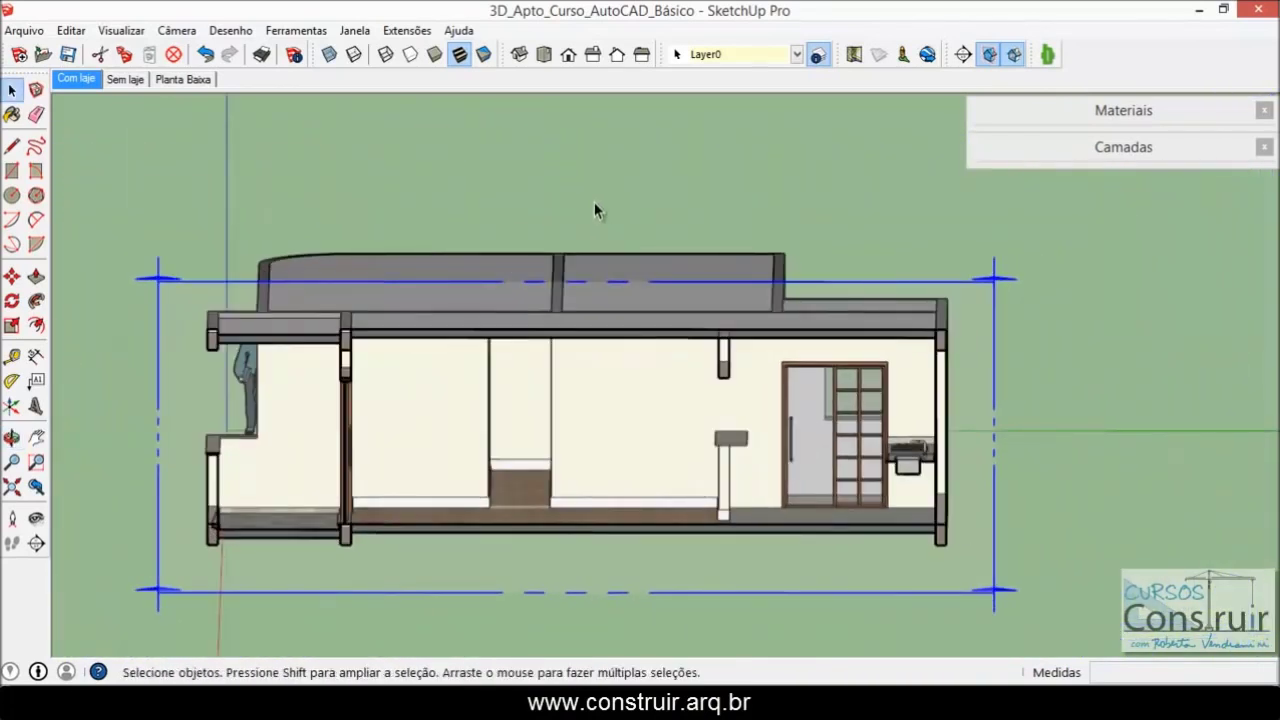
left_click(194, 80)
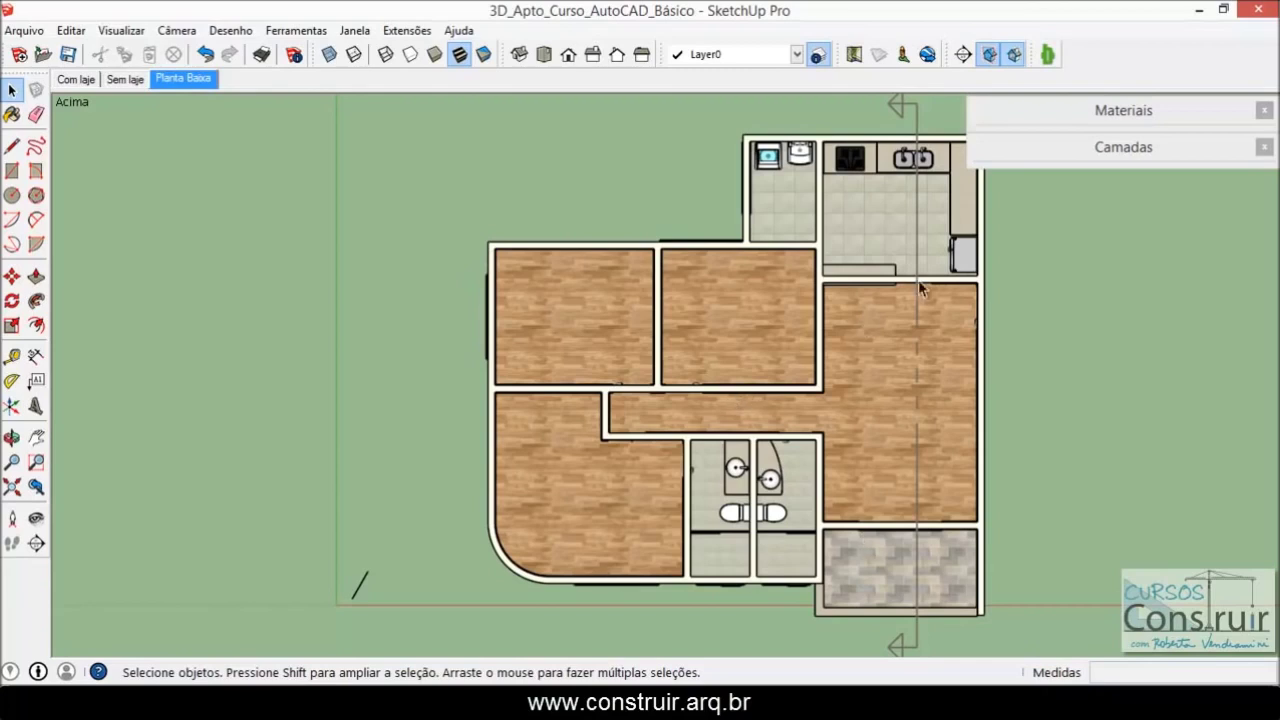
Orbit and zoom the Planta Baixa floor plan into a 3D view.
key("o")
left_click_drag(1005, 509, 878, 408)
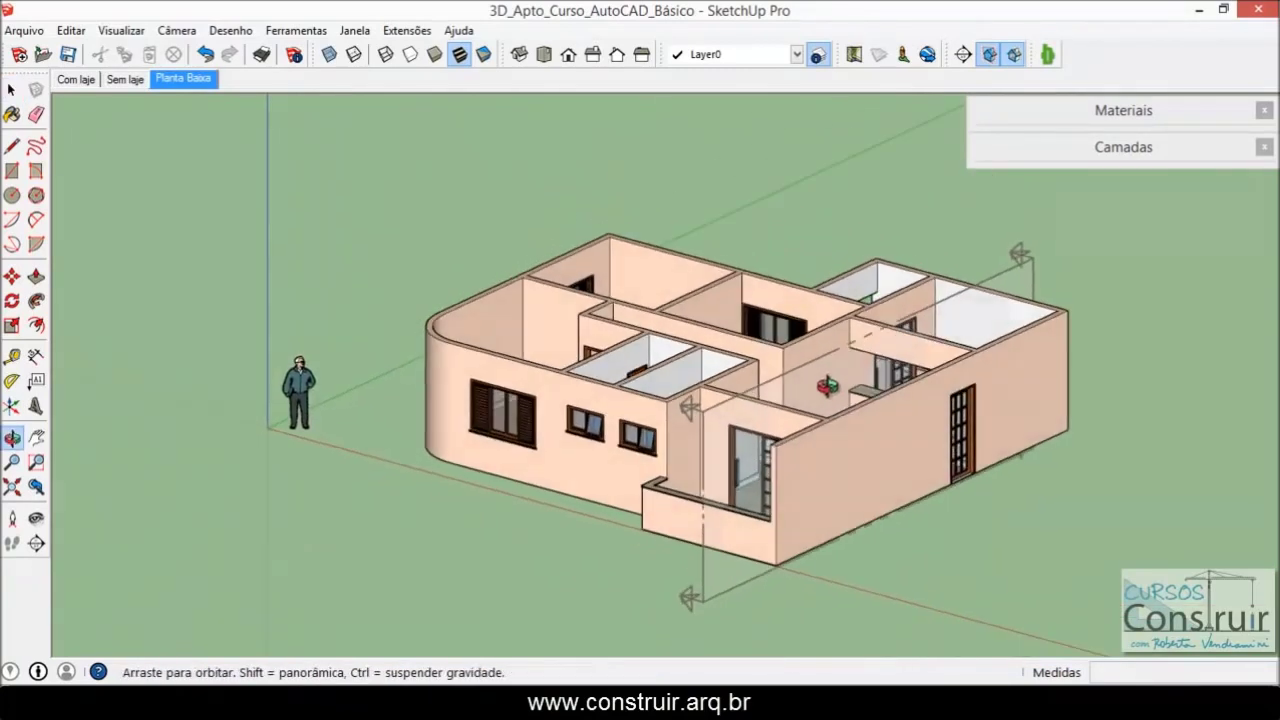
key("space")
scroll(641, 368, "up", 2)
scroll(641, 368, "up", 2)
scroll(641, 368, "up", 2)
scroll(641, 368, "up", 1)
Reset to the Planta Baixa scene, zoom over it, then switch to Com laje.
left_click(193, 80)
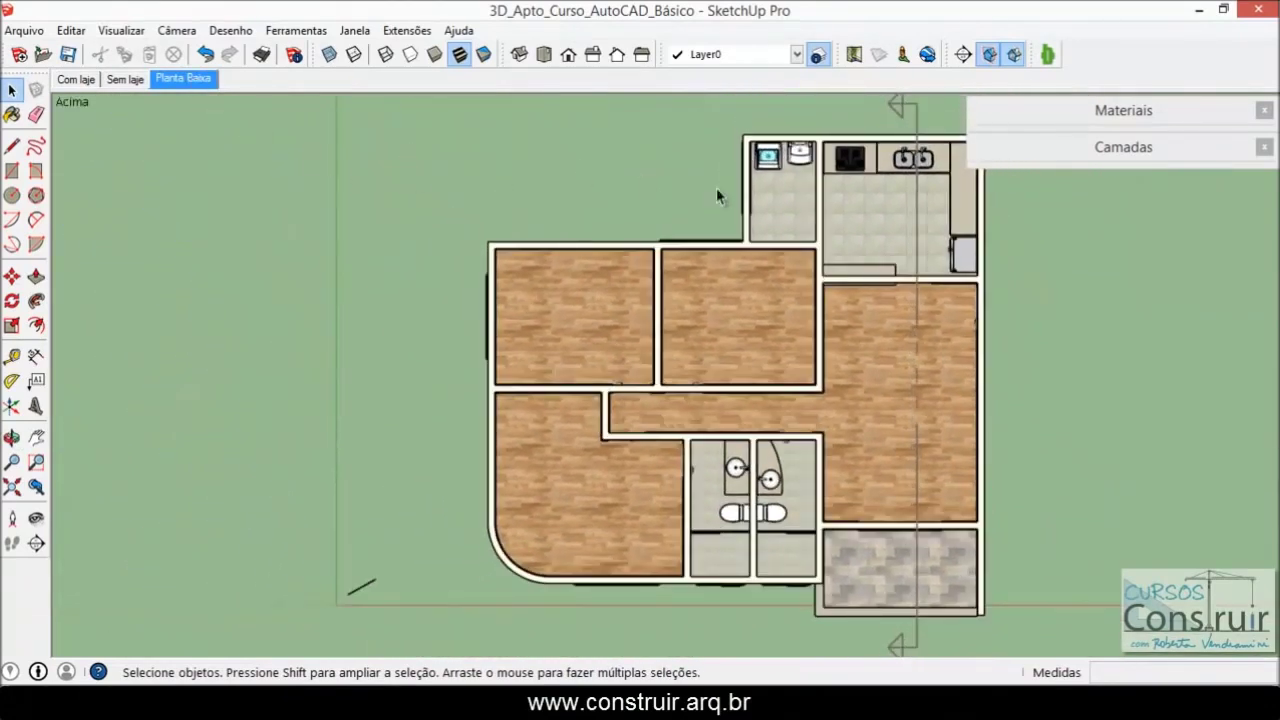
scroll(800, 300, "up", 1)
scroll(650, 240, "up", 1)
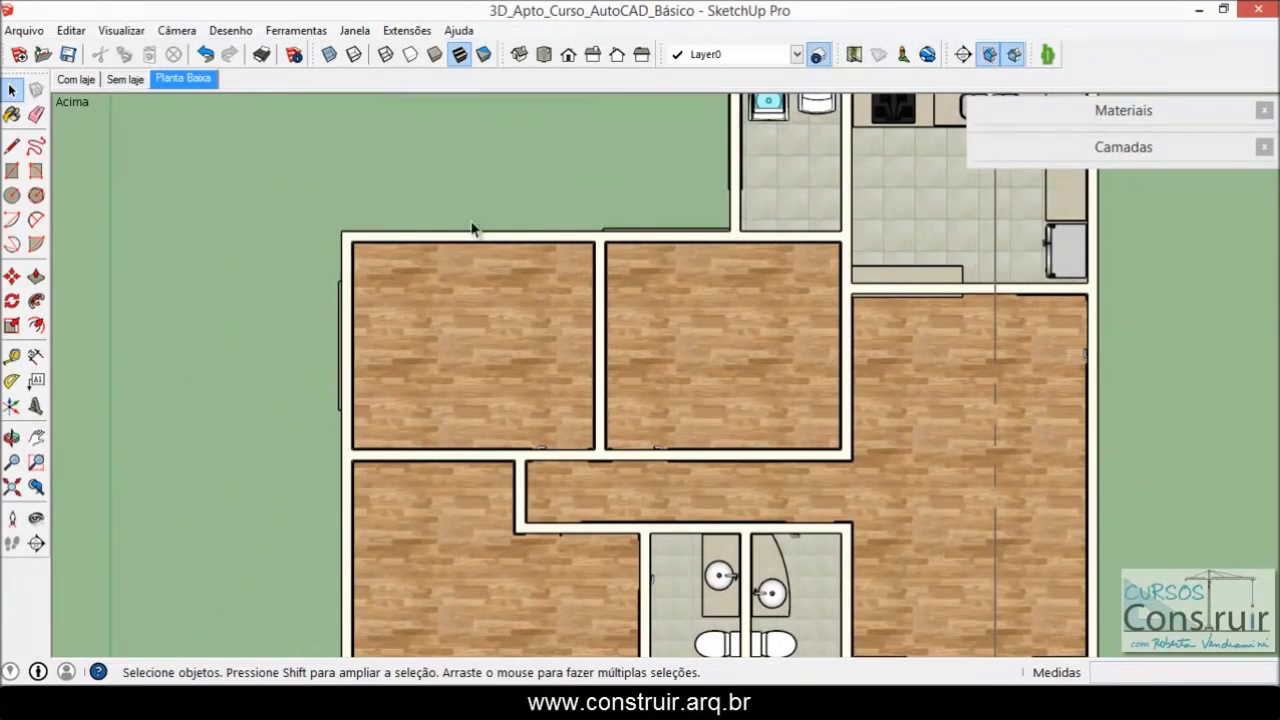
scroll(448, 310, "down", 1)
scroll(443, 320, "down", 1)
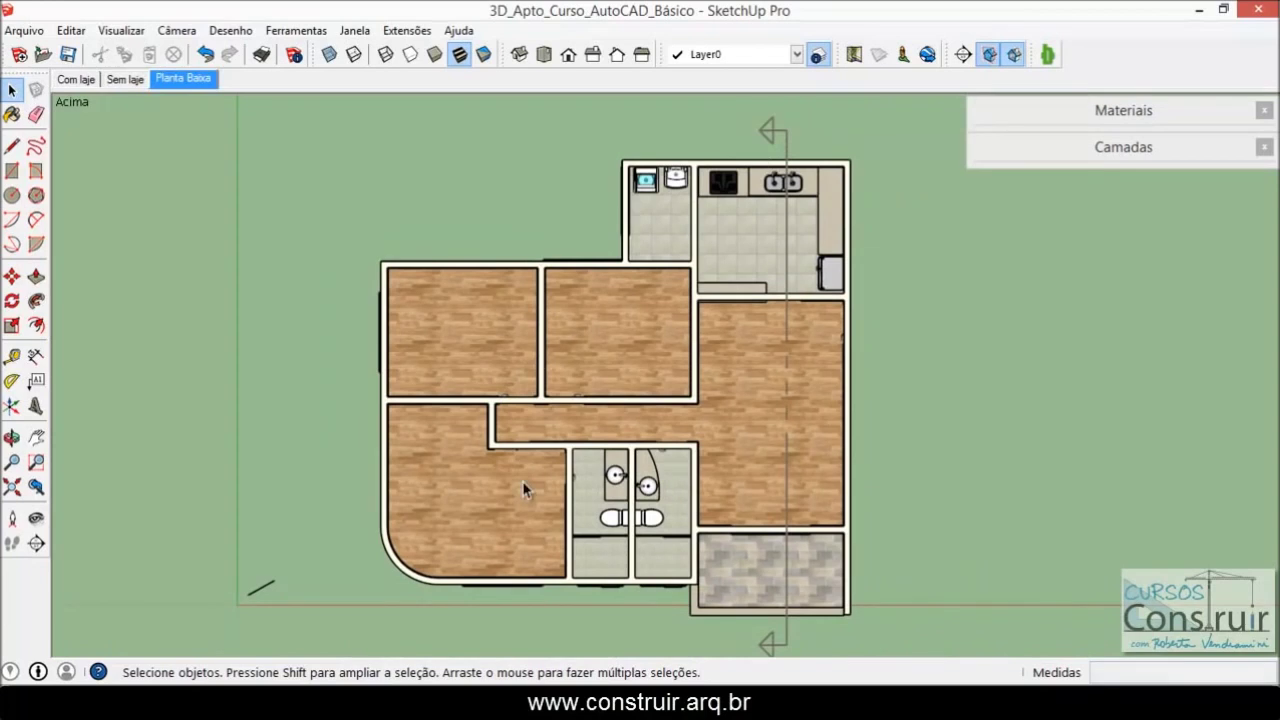
left_click(80, 79)
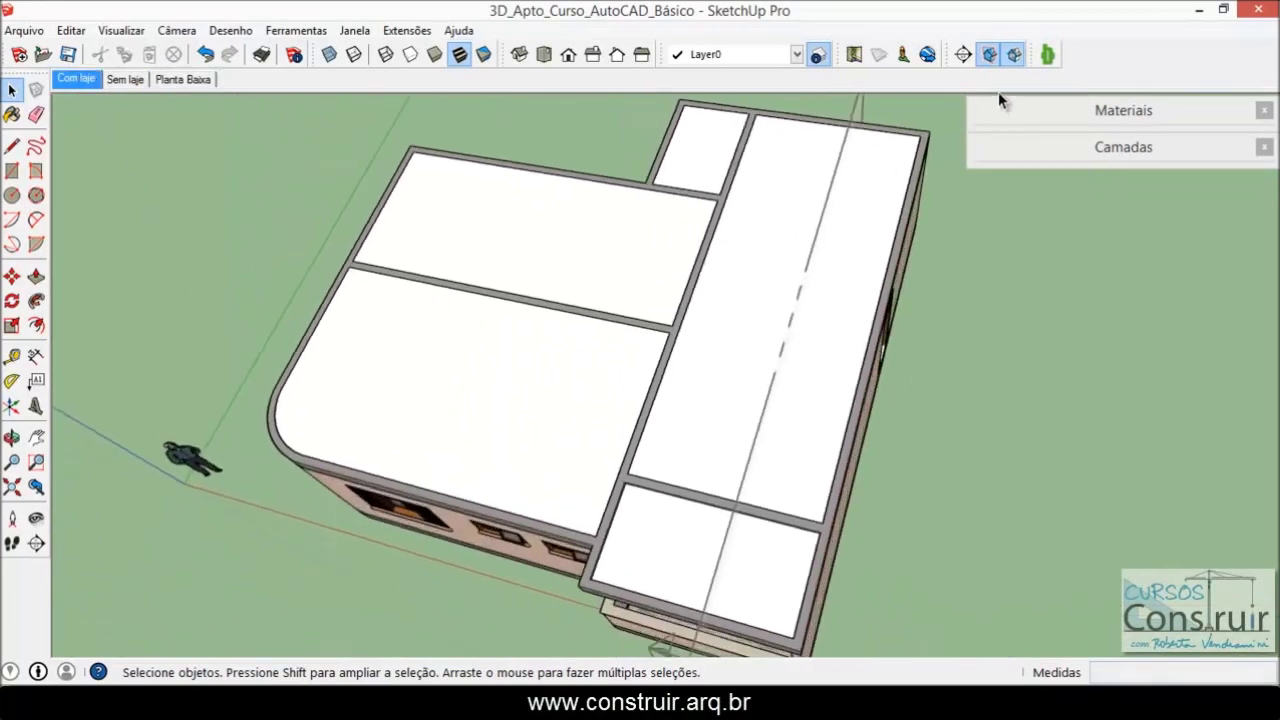
Cut the roof with a horizontal section plane lowered about 1.12 m, then view from Top.
left_click(964, 55)
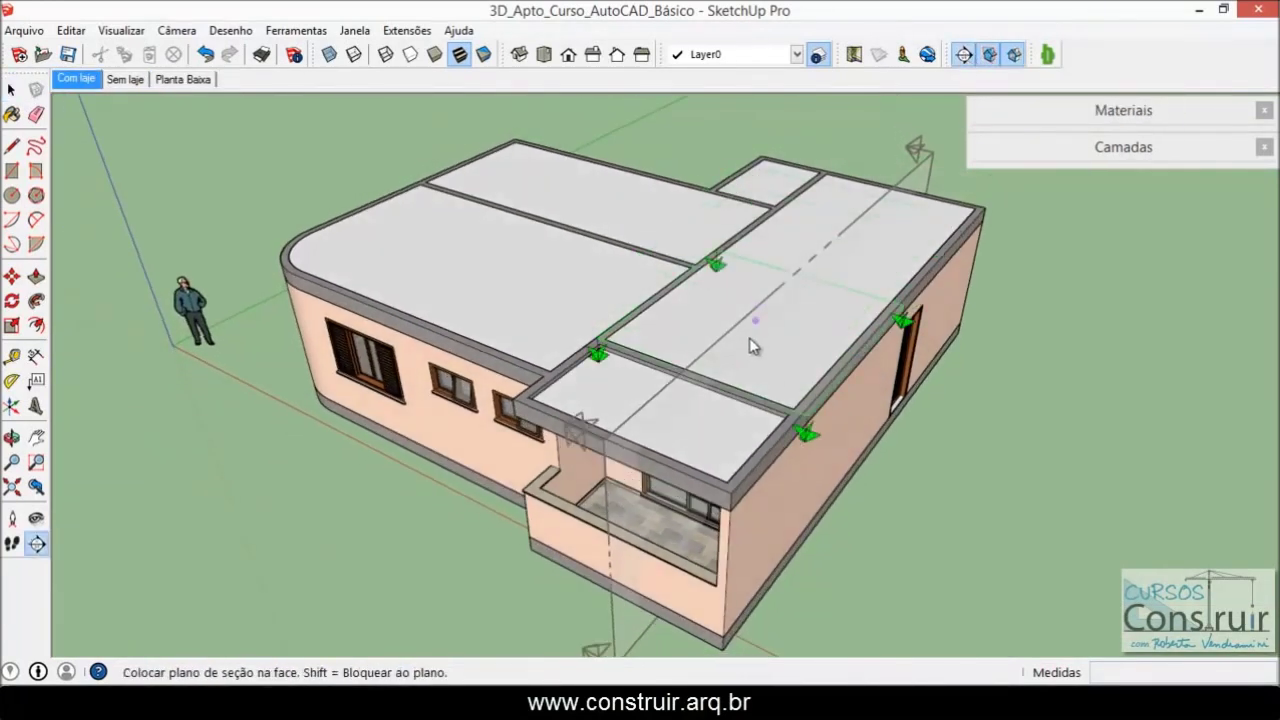
left_click(755, 343)
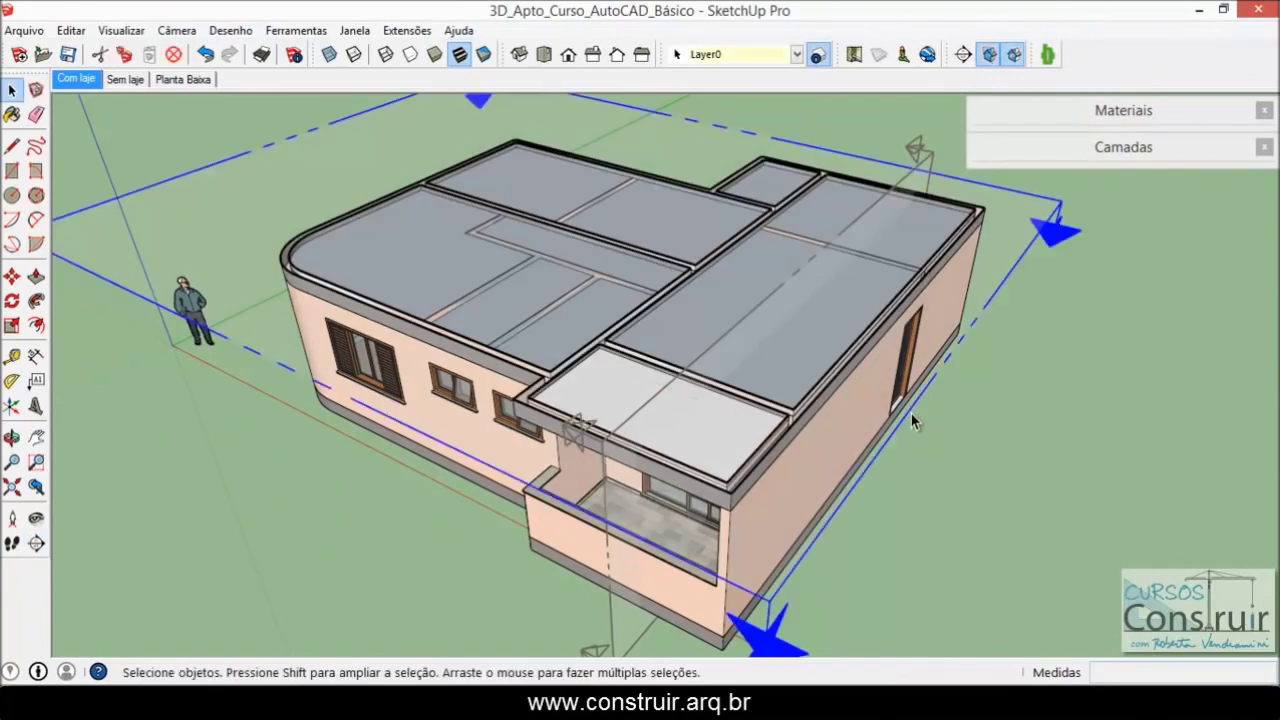
key("m")
left_click(963, 406)
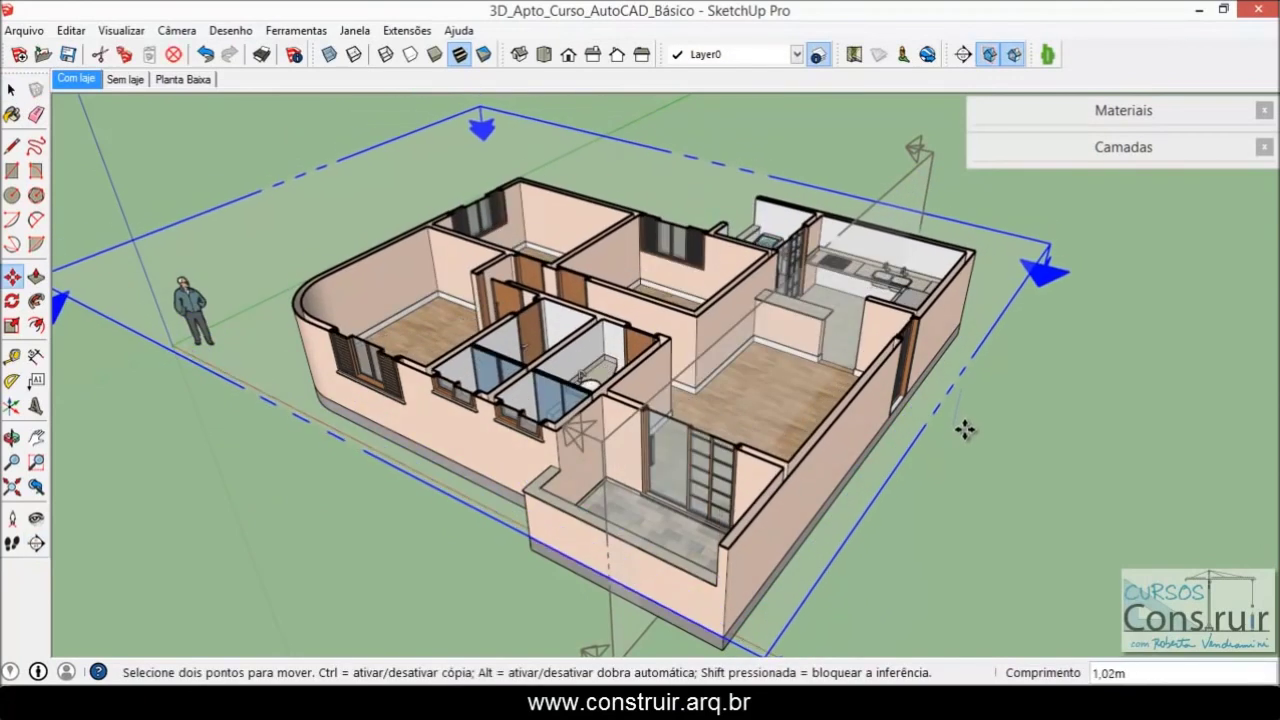
left_click(970, 438)
key("space")
left_click(994, 491)
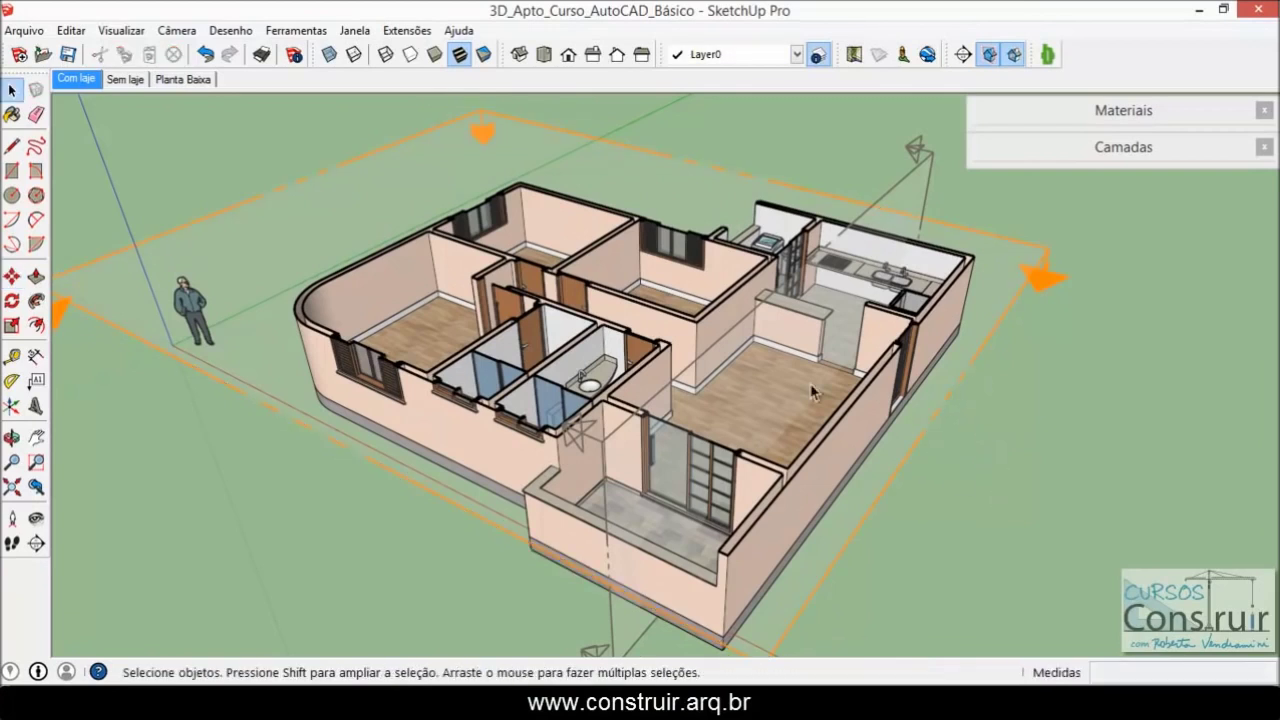
left_click(543, 55)
left_click(120, 31)
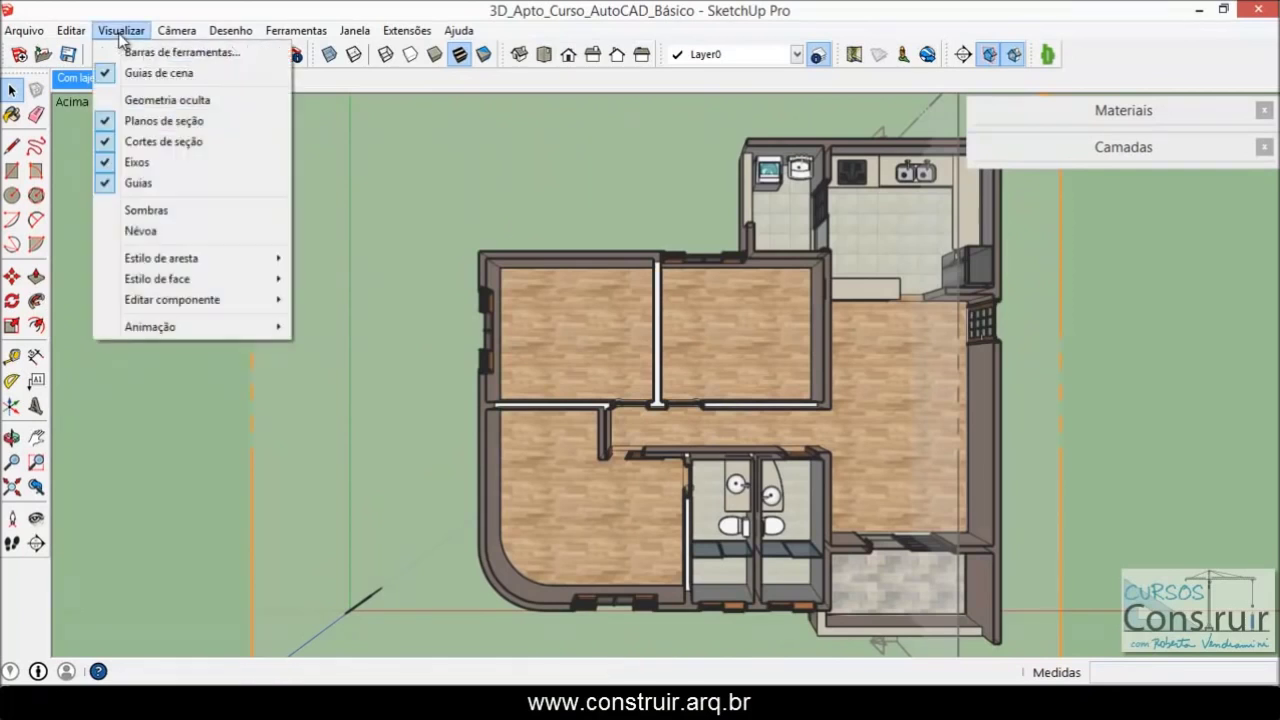
mouse_move(176, 31)
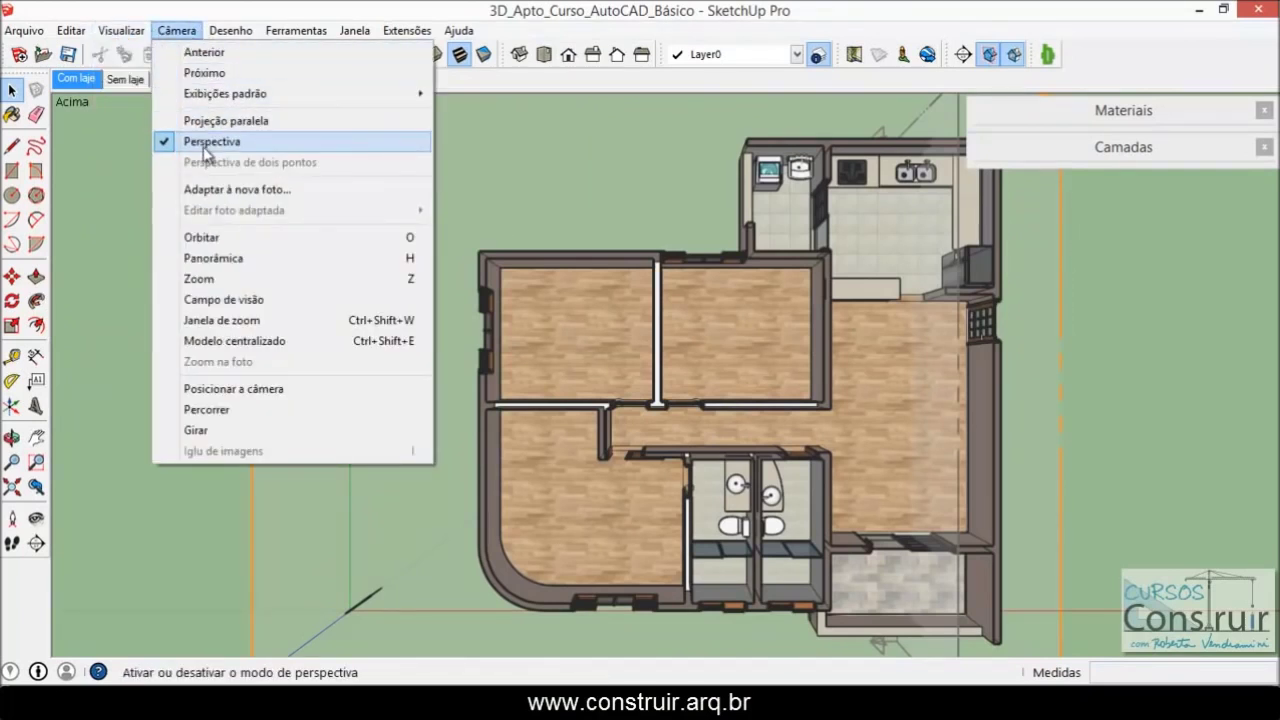
Switch the top view to parallel projection for a flat cut floor plan.
left_click(216, 121)
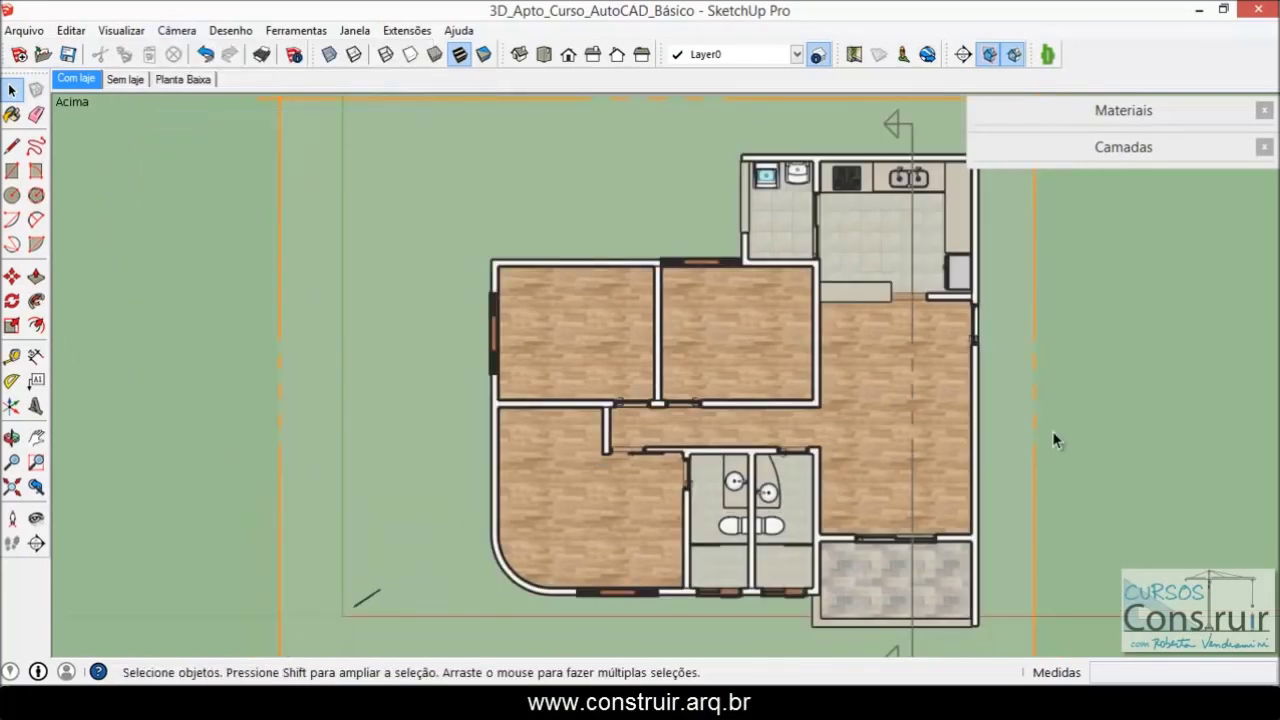